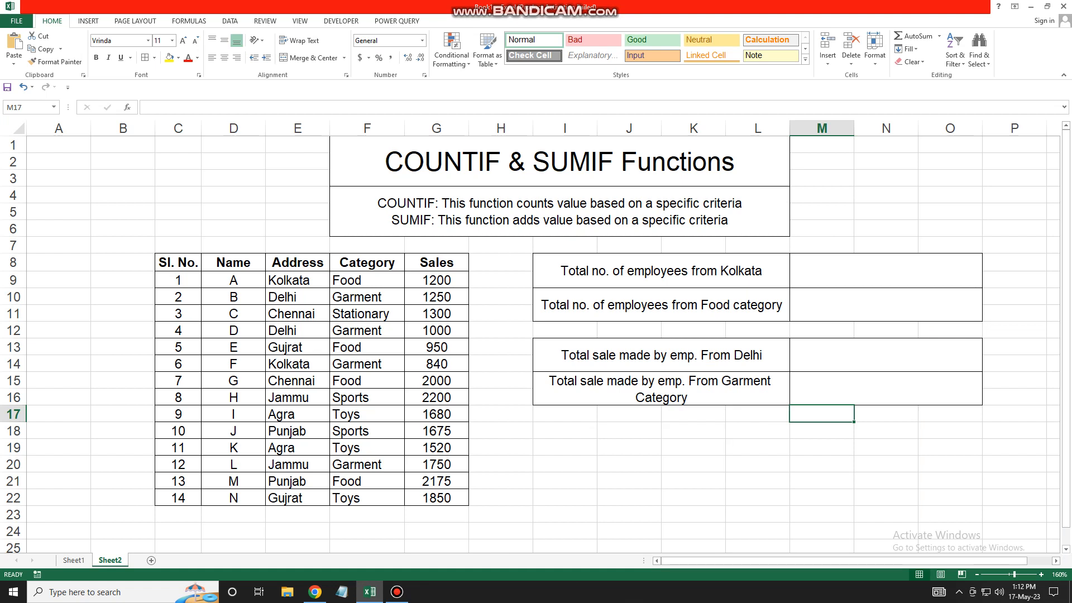
# Enter =COUNTIF(E9:E22,"Kolkata") in M8 to count the employees from Kolkata.
pyautogui.click(661, 271)
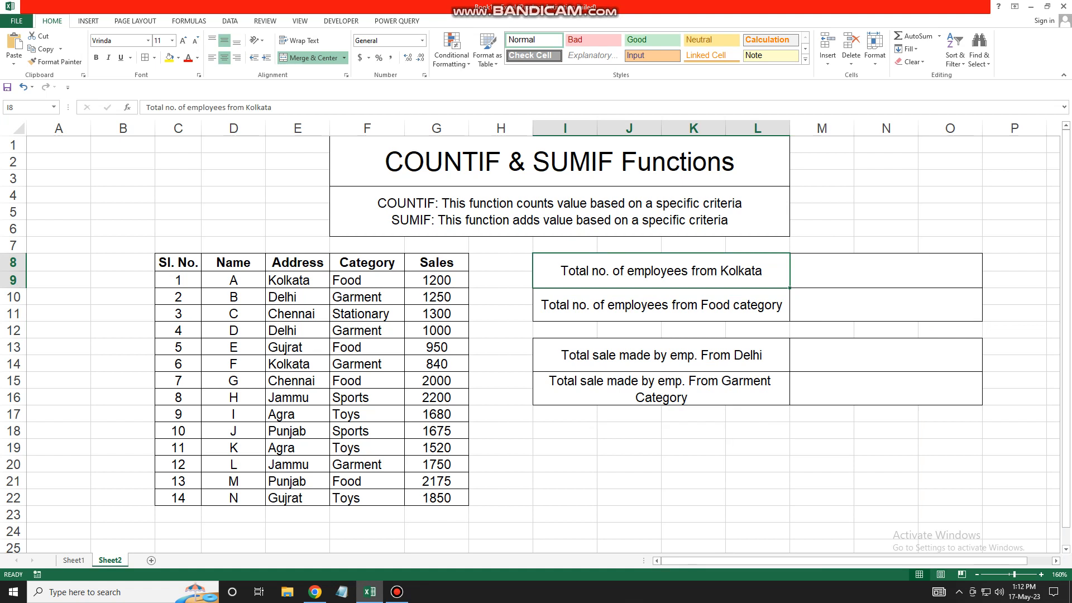
pyautogui.click(886, 271)
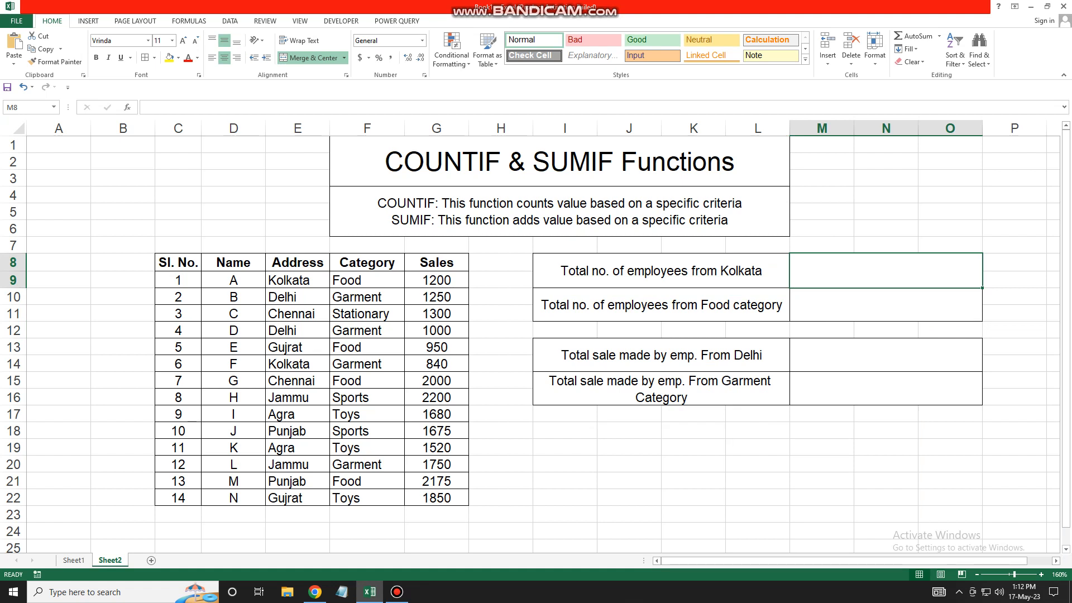
pyautogui.write('=counti')
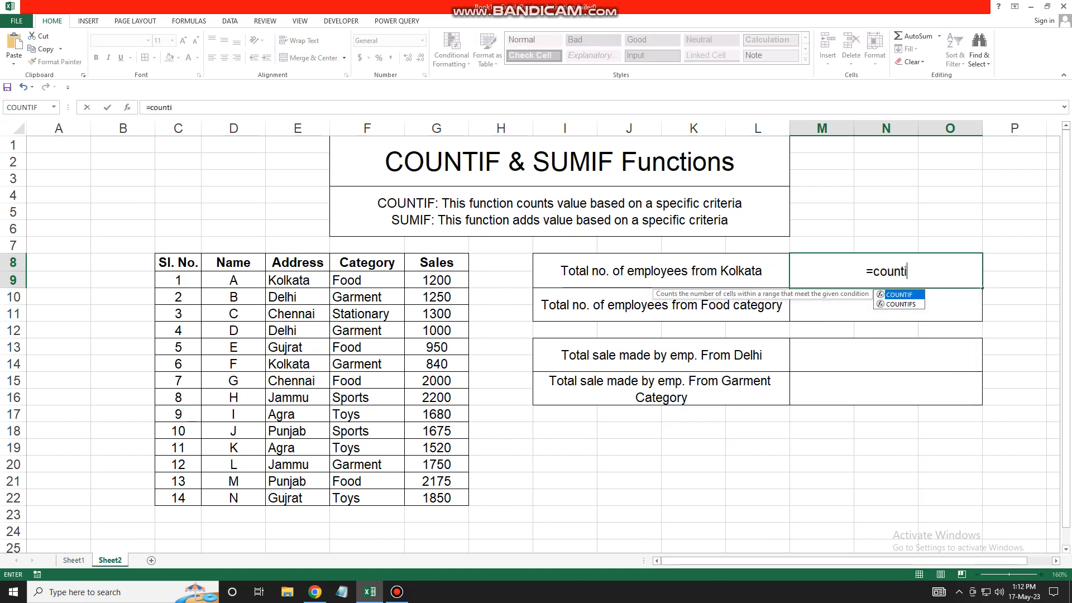
pyautogui.press('Tab')
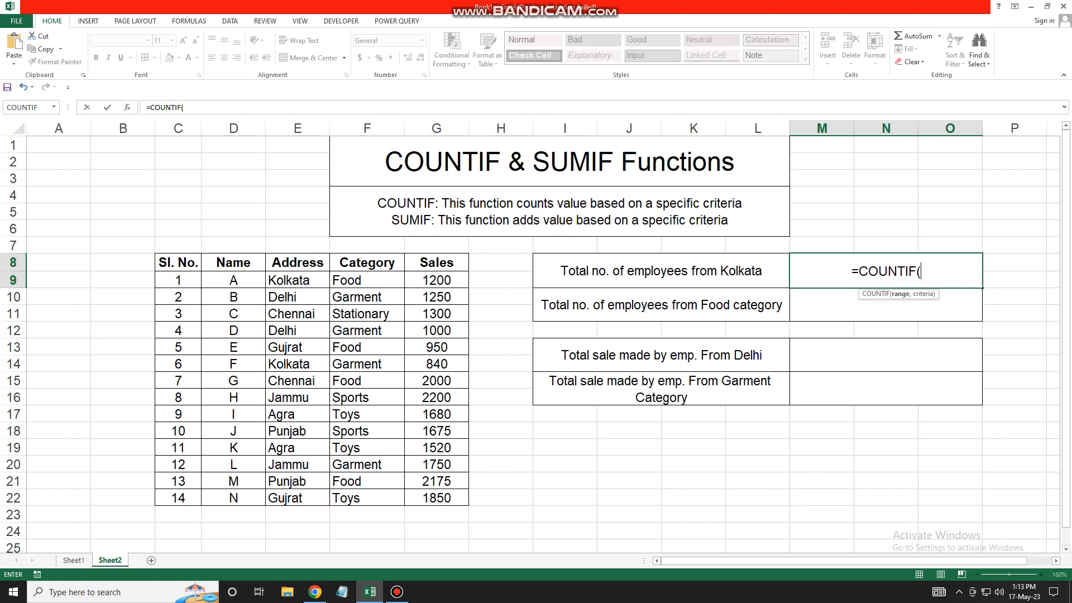
pyautogui.moveTo(288, 280); pyautogui.dragTo(289, 497)
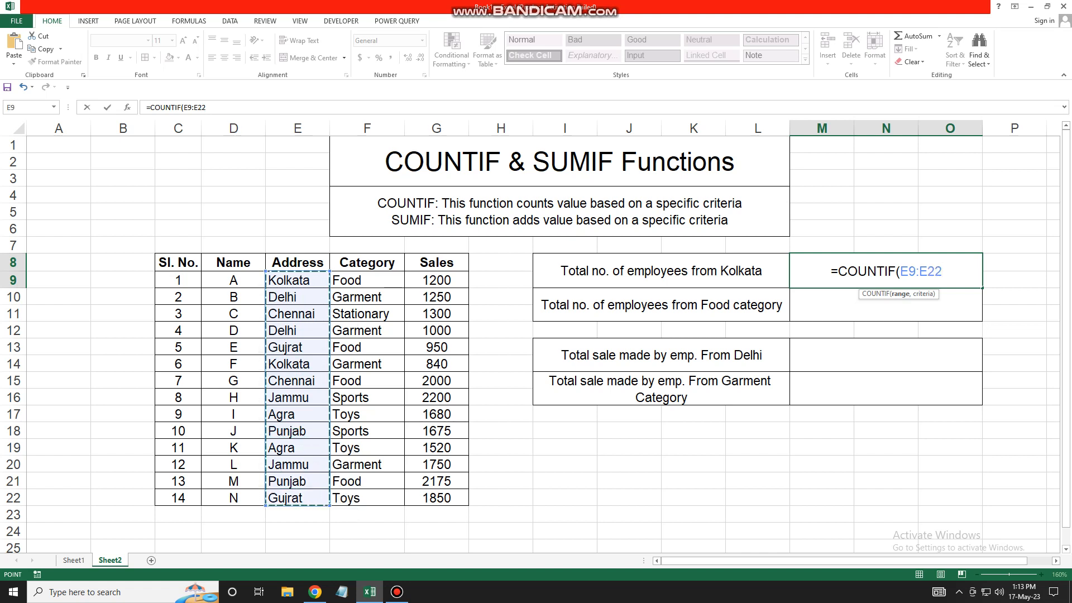
pyautogui.write(',')
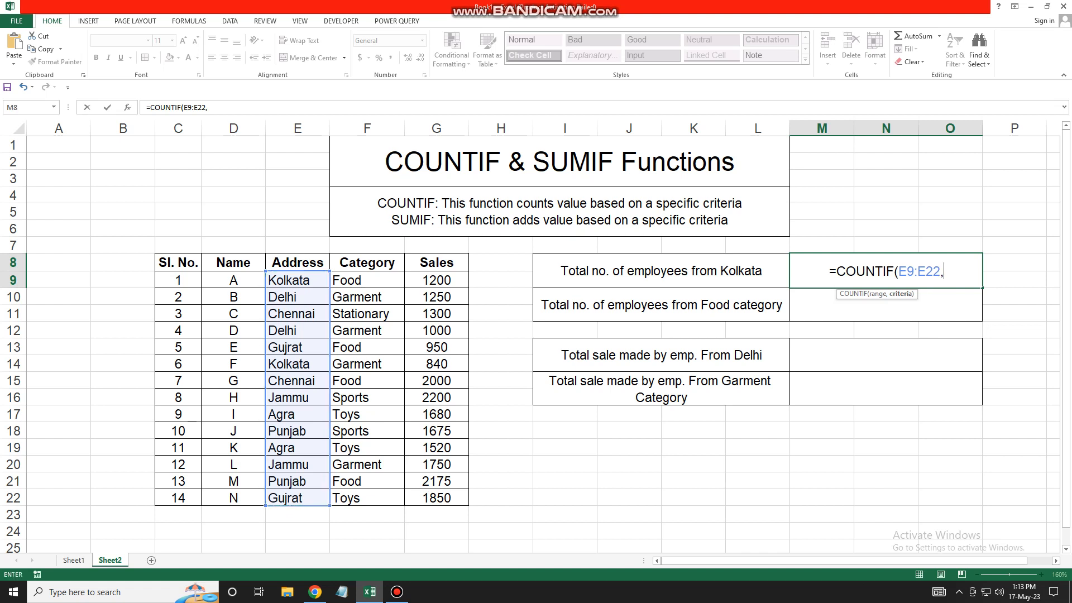
pyautogui.write('"')
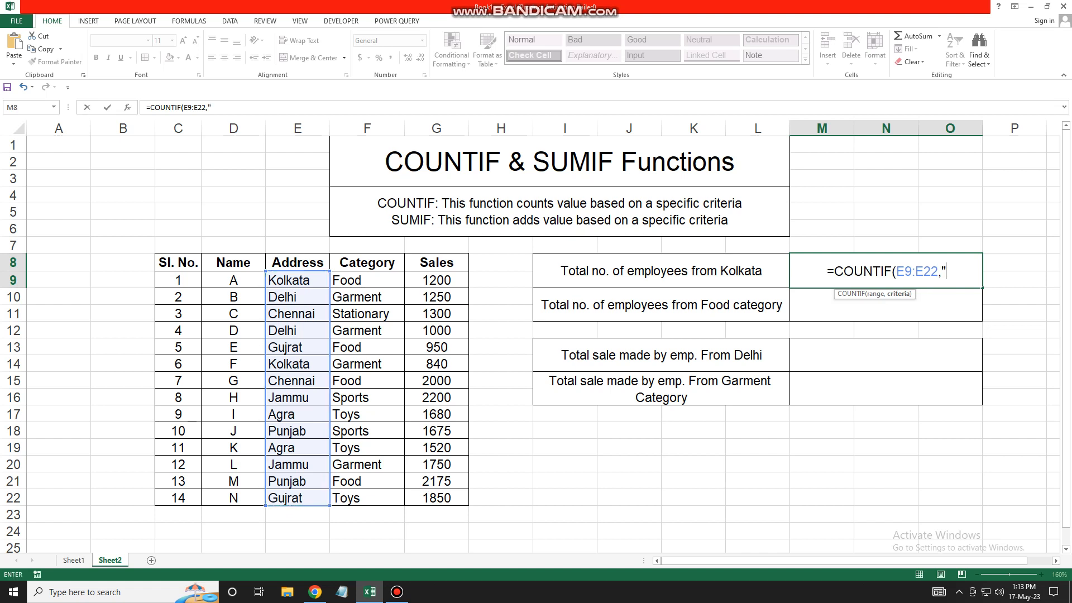
pyautogui.write('Kolkata')
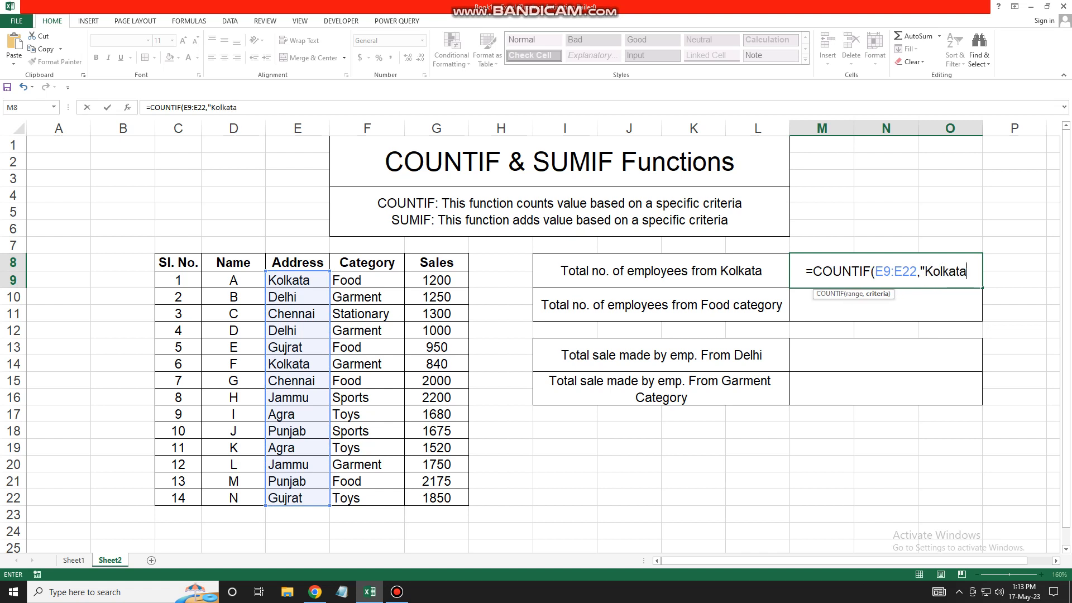
pyautogui.write('"')
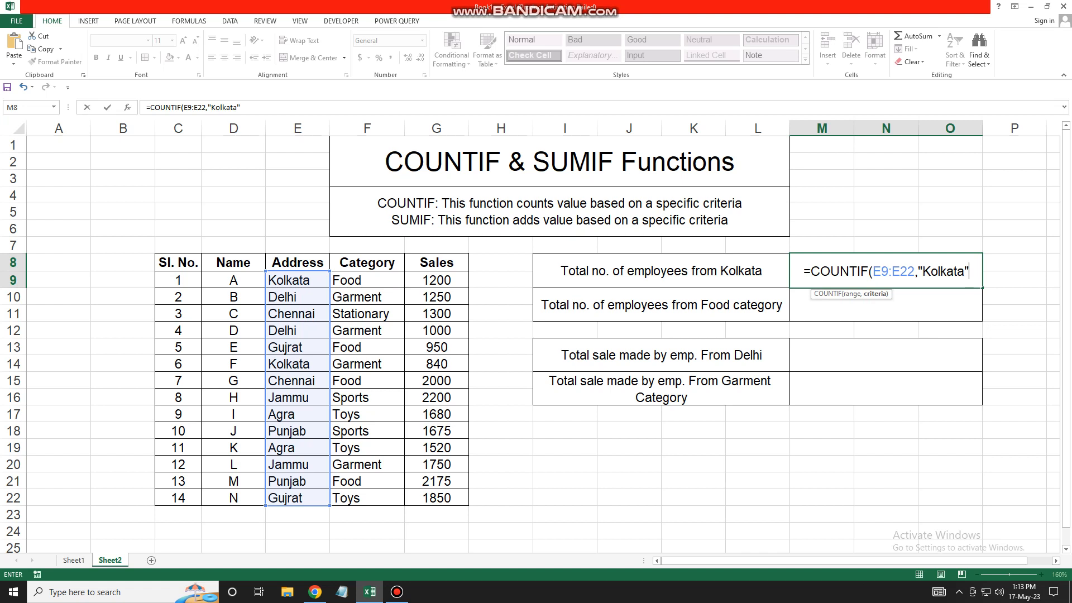
pyautogui.write(')')
pyautogui.press('Return')
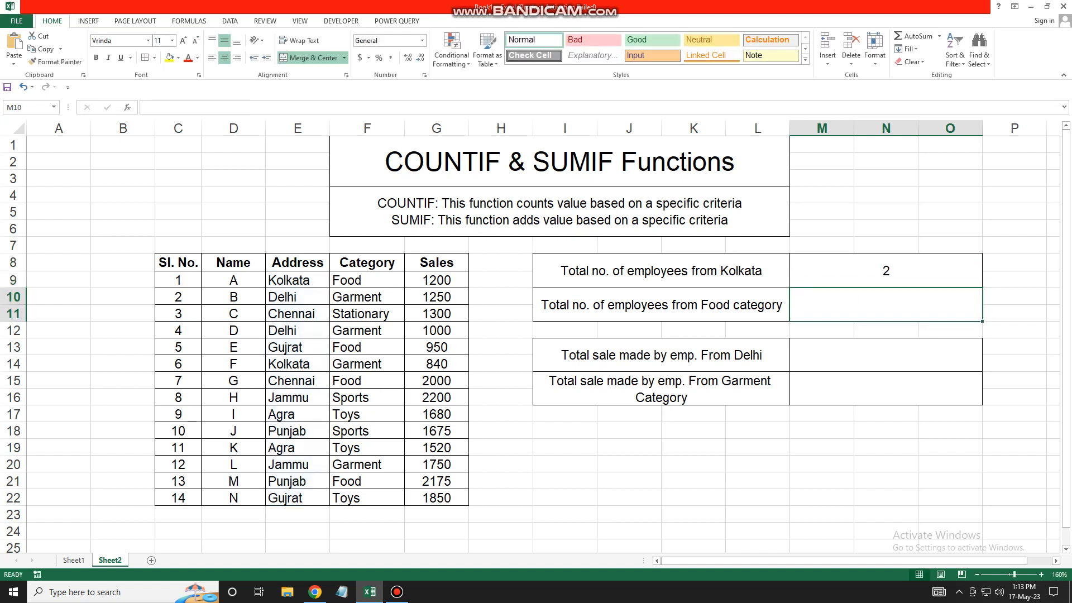
# Turn on filtering for the employee table's header row, starting from the Address header.
pyautogui.click(885, 271)
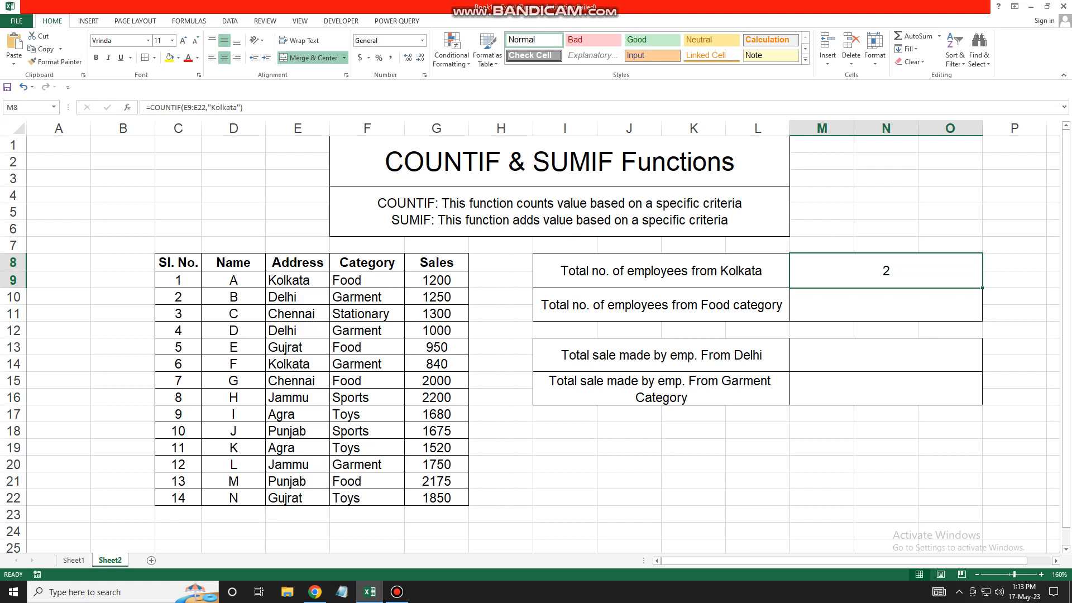
pyautogui.click(298, 262)
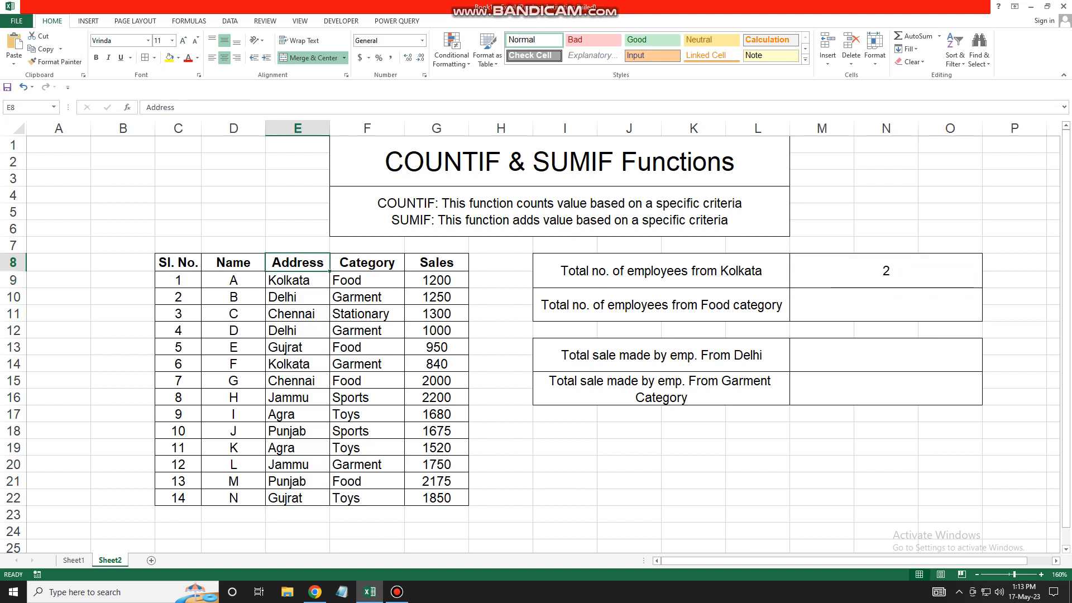
pyautogui.hotkey('ctrl', 'shift', 'l')
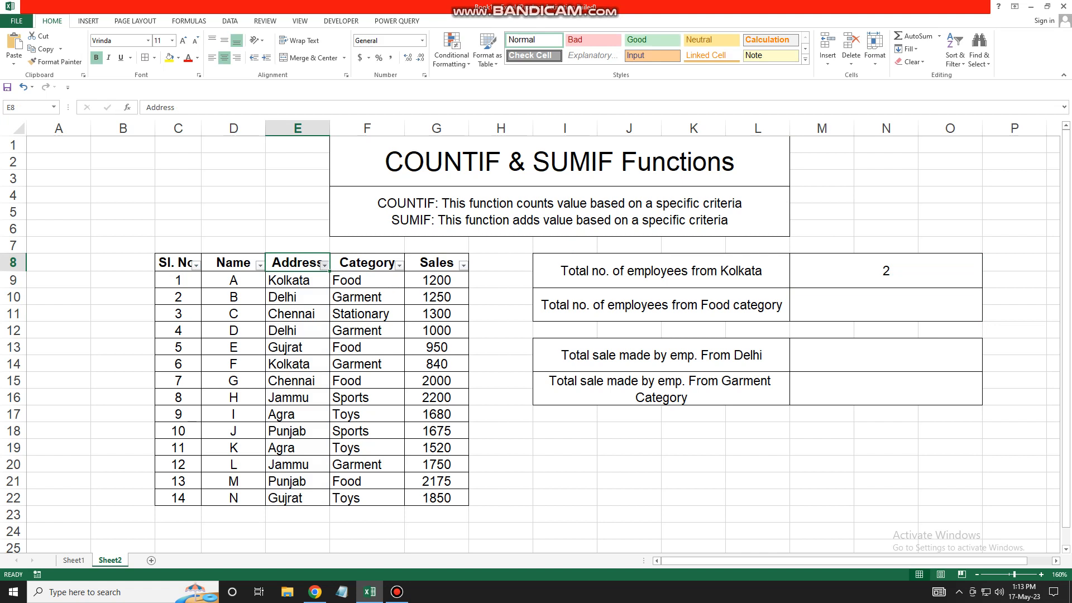
# Check the Kolkata count by filtering the Address column to Kolkata only, and clear that filter after viewing the rows.
pyautogui.click(324, 265)
pyautogui.click(353, 374)
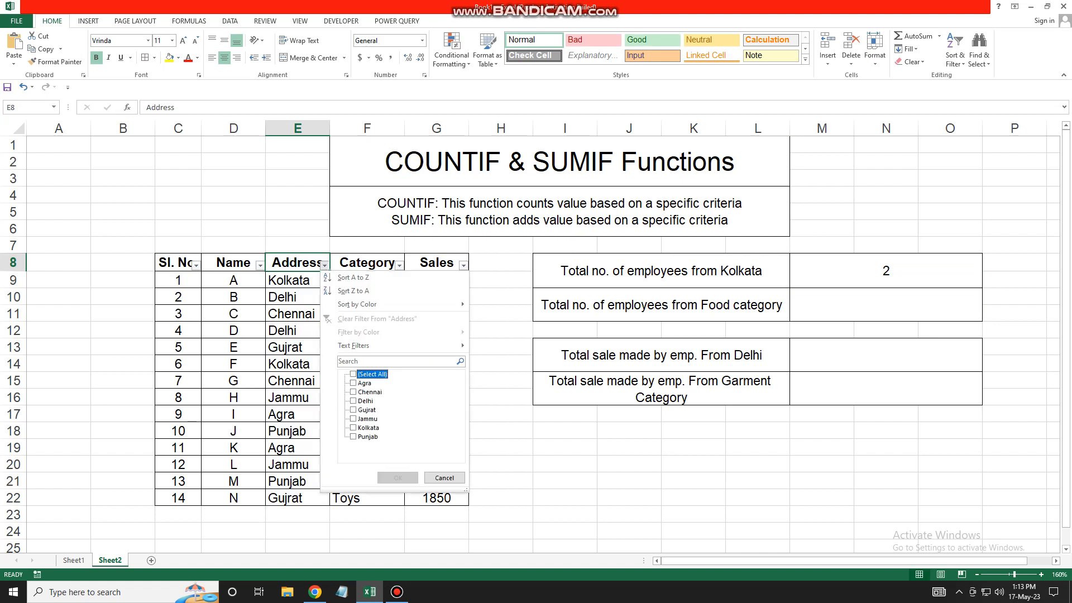
pyautogui.click(353, 428)
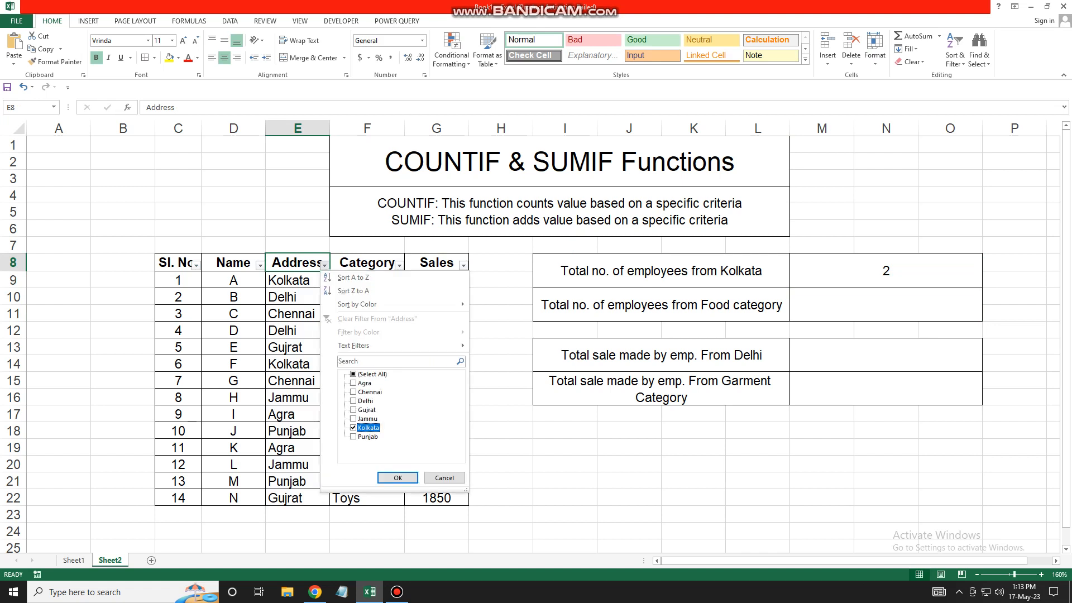
pyautogui.click(398, 477)
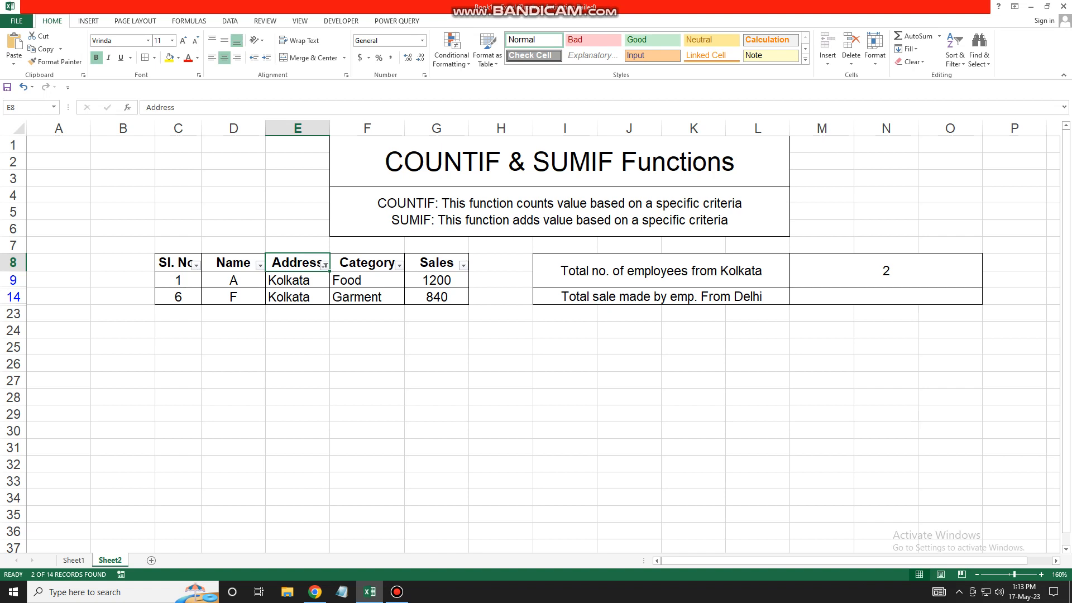
pyautogui.click(324, 265)
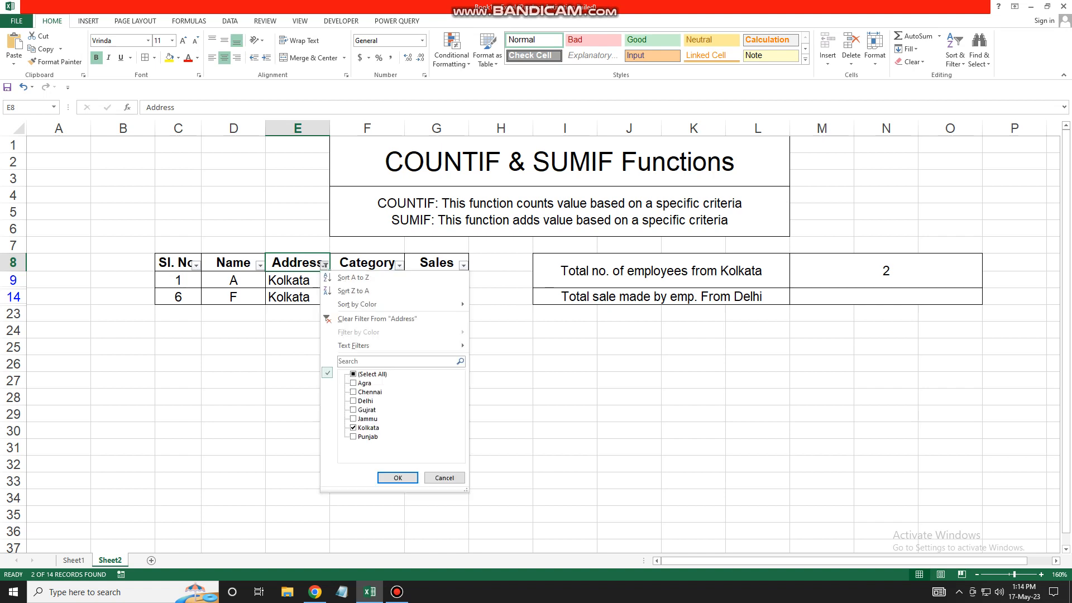
pyautogui.click(363, 319)
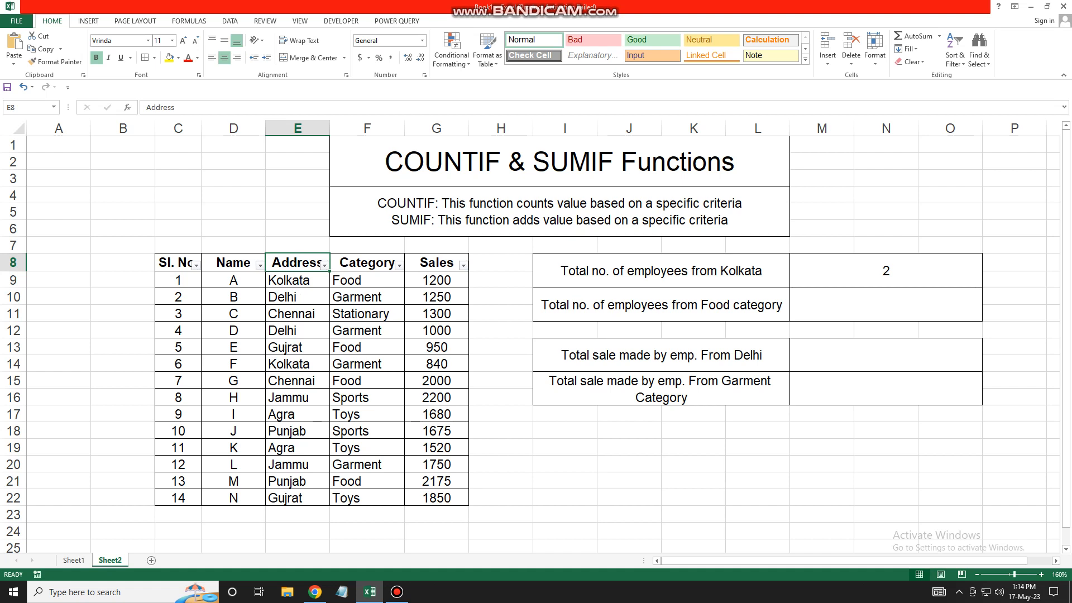
# Enter =COUNTIF(F9:F22,"Food") in M10 to count the employees in the Food category.
pyautogui.click(886, 304)
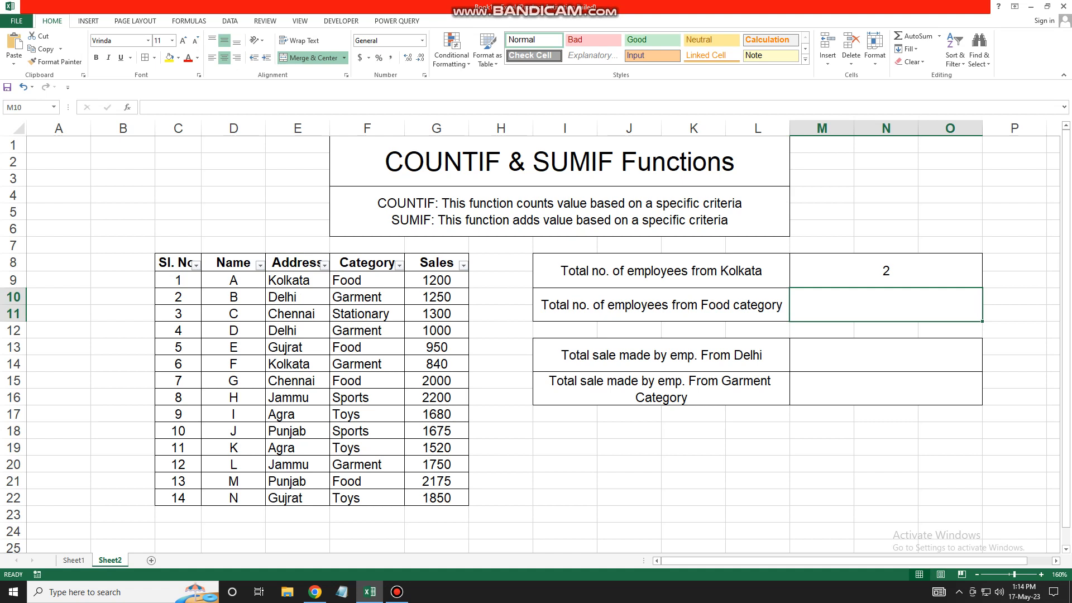
pyautogui.write('=')
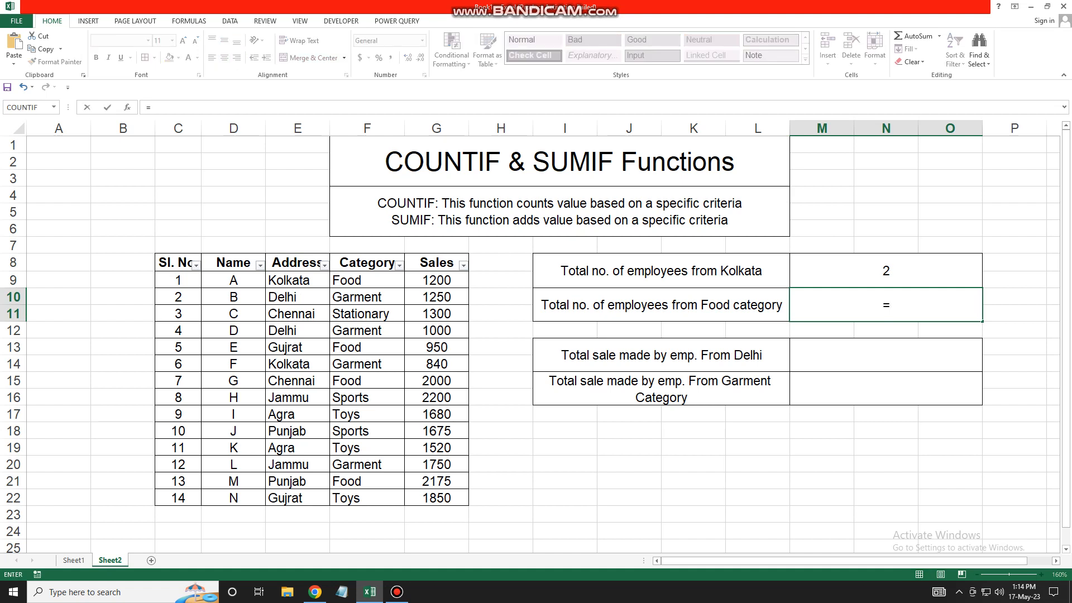
pyautogui.write('counti')
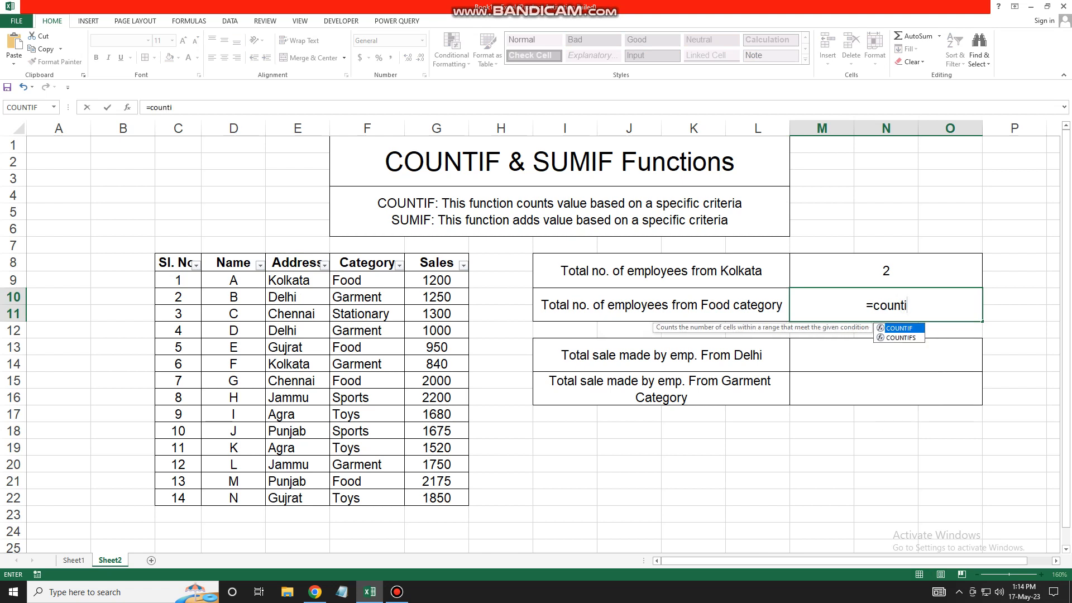
pyautogui.press('Tab')
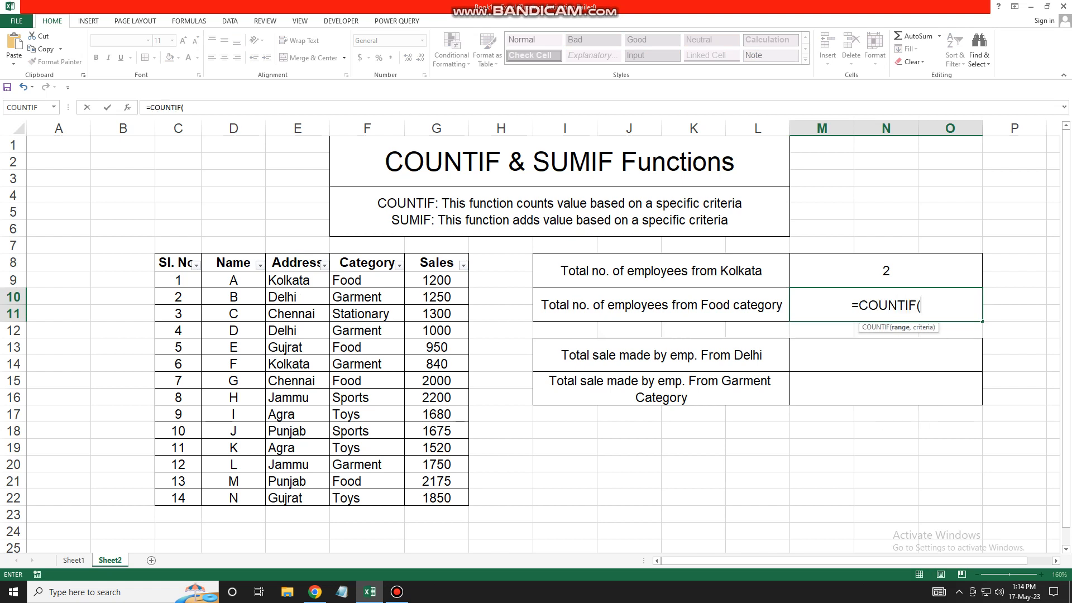
pyautogui.moveTo(366, 280); pyautogui.dragTo(367, 497)
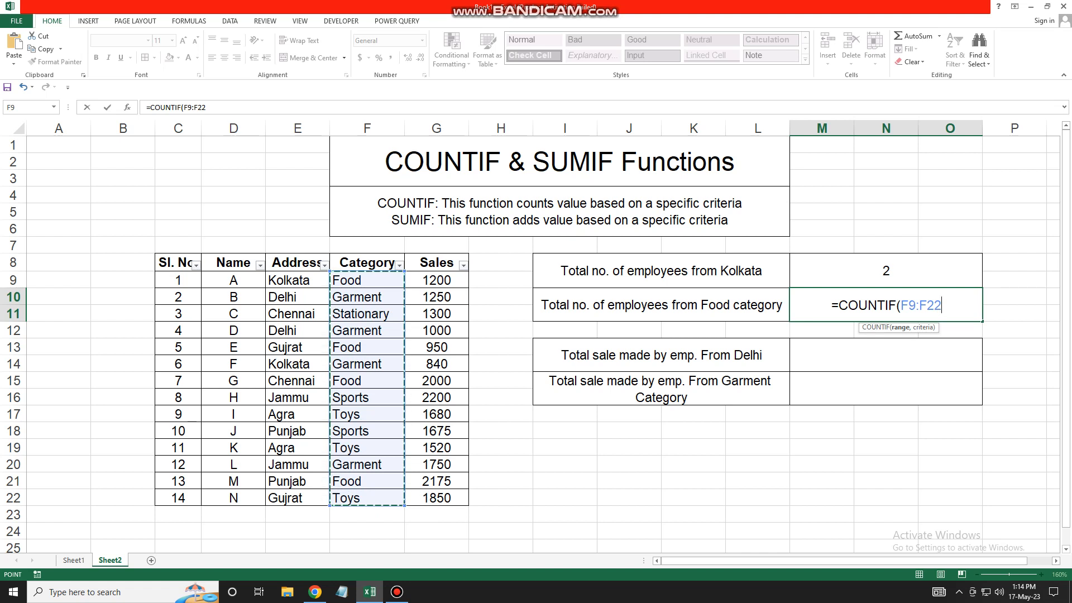
pyautogui.write(',')
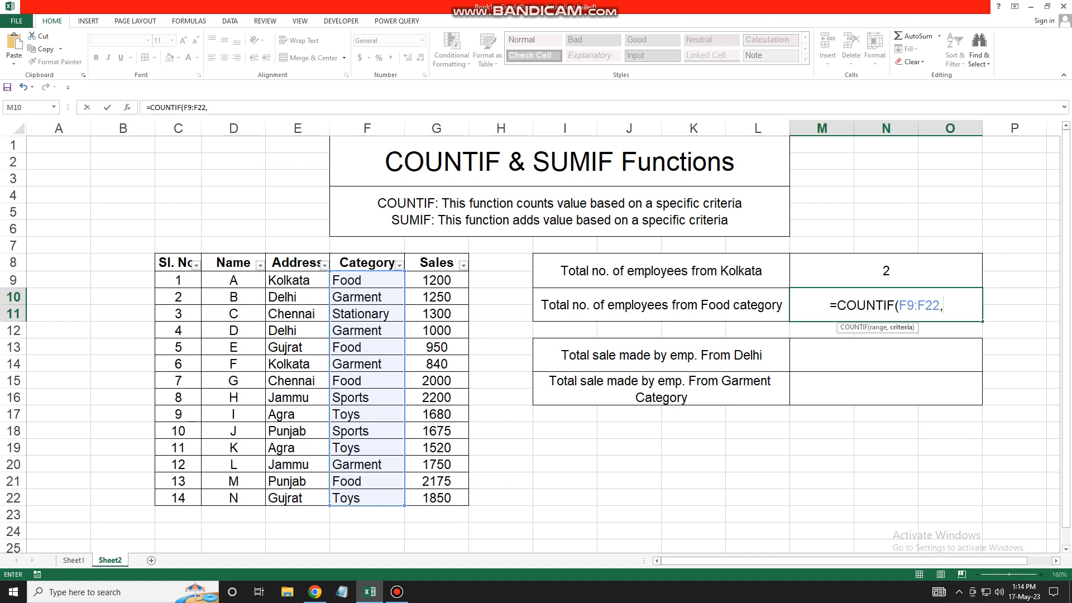
pyautogui.write('"Fo')
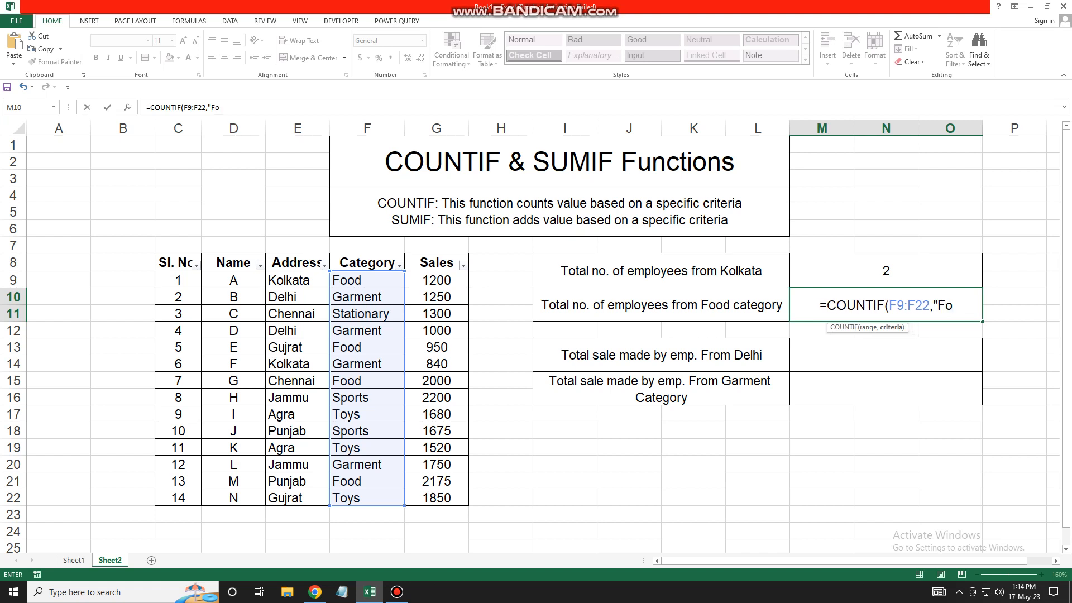
pyautogui.write('od")')
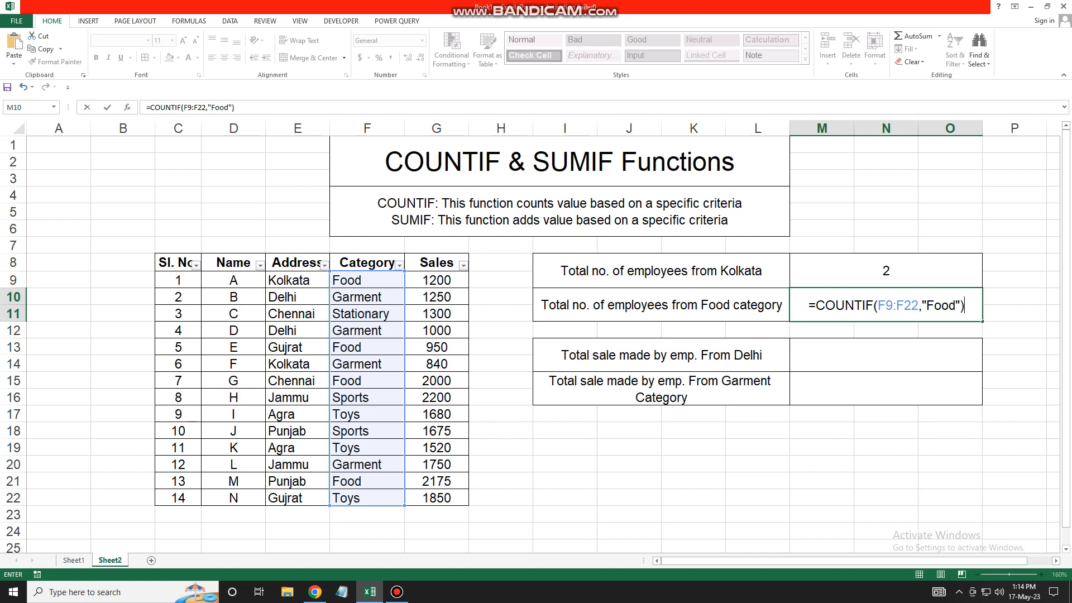
pyautogui.press('Return')
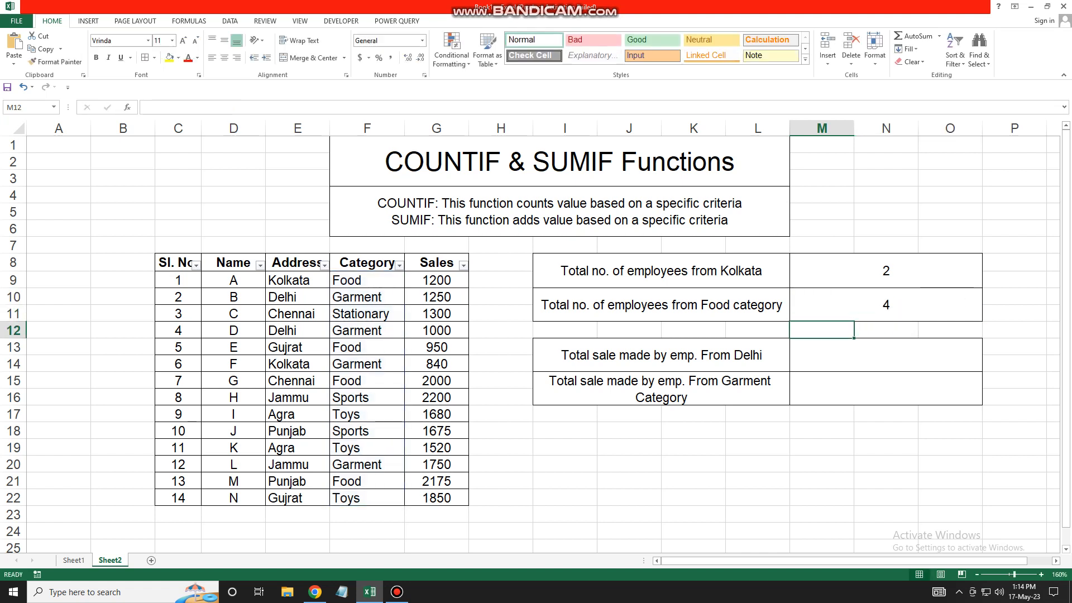
# Check the Food count by filtering the Category column to Food only, and restore all categories after viewing the rows.
pyautogui.press('Up')
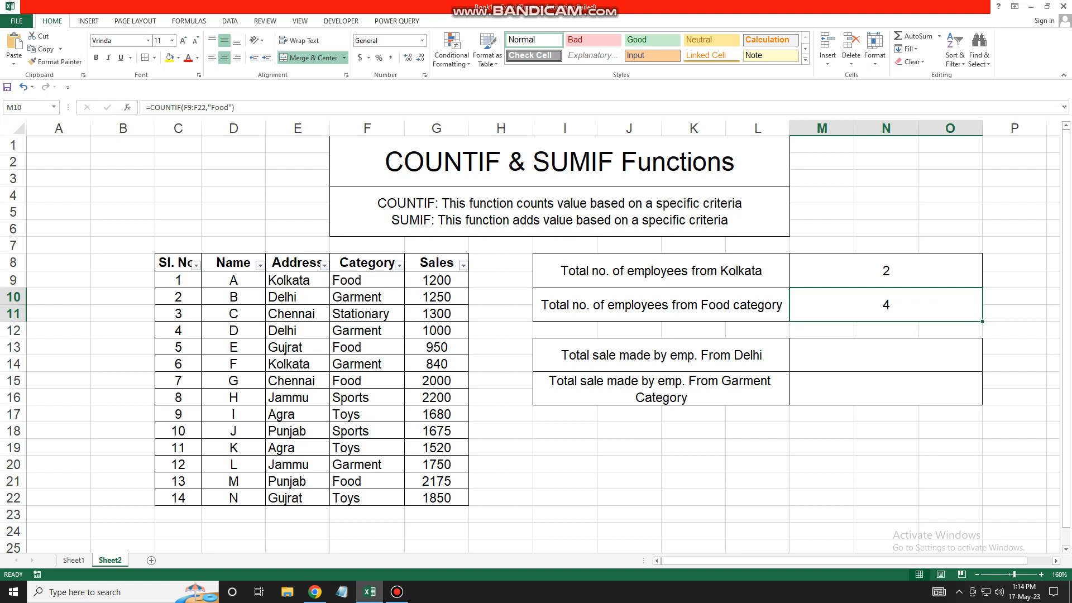
pyautogui.click(399, 265)
pyautogui.click(428, 374)
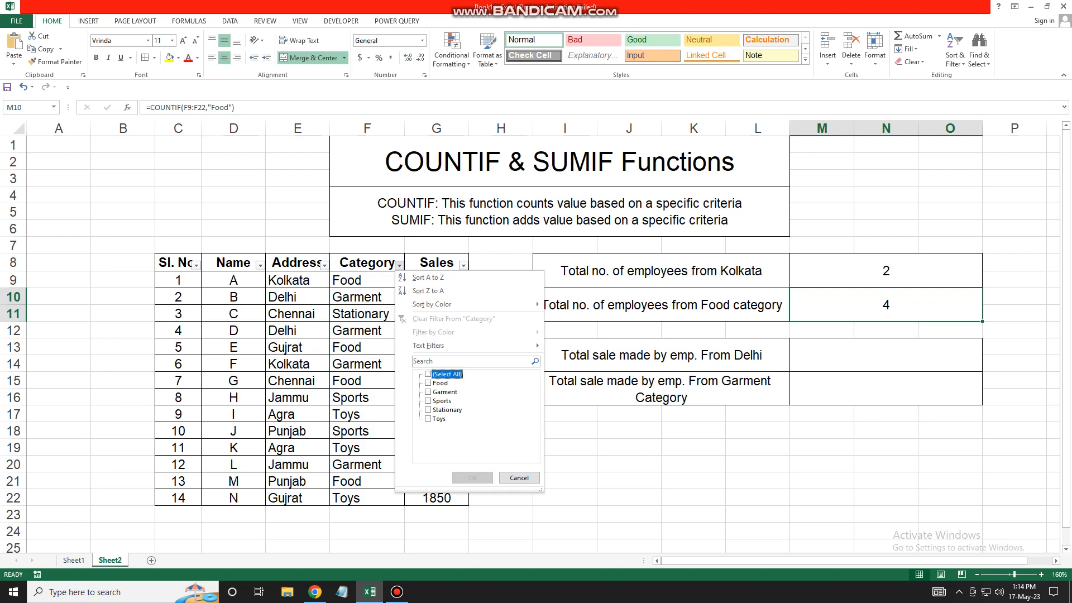
pyautogui.click(428, 383)
pyautogui.click(472, 477)
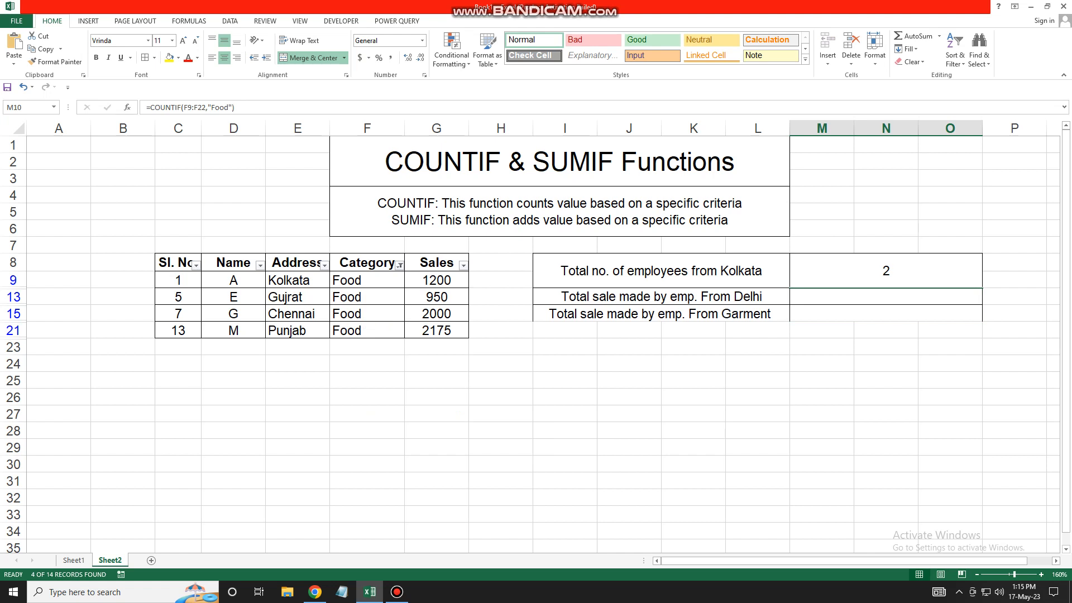
pyautogui.click(400, 266)
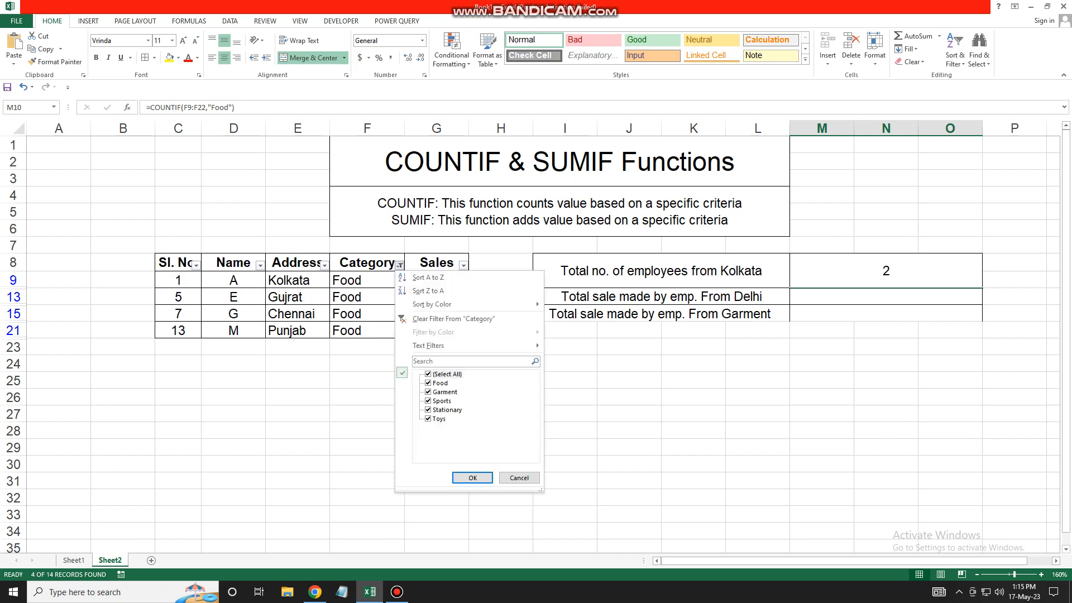
pyautogui.click(472, 478)
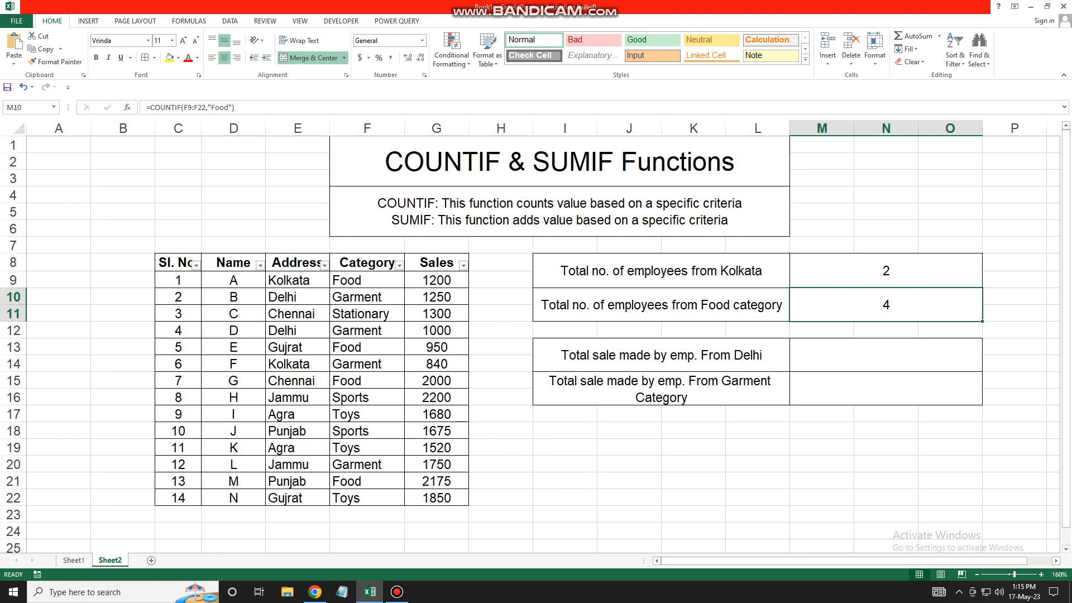
# Enter =SUMIF(E9:E22,"Delhi",G9:G22) in M13 to total the sales made by employees from Delhi.
pyautogui.click(660, 355)
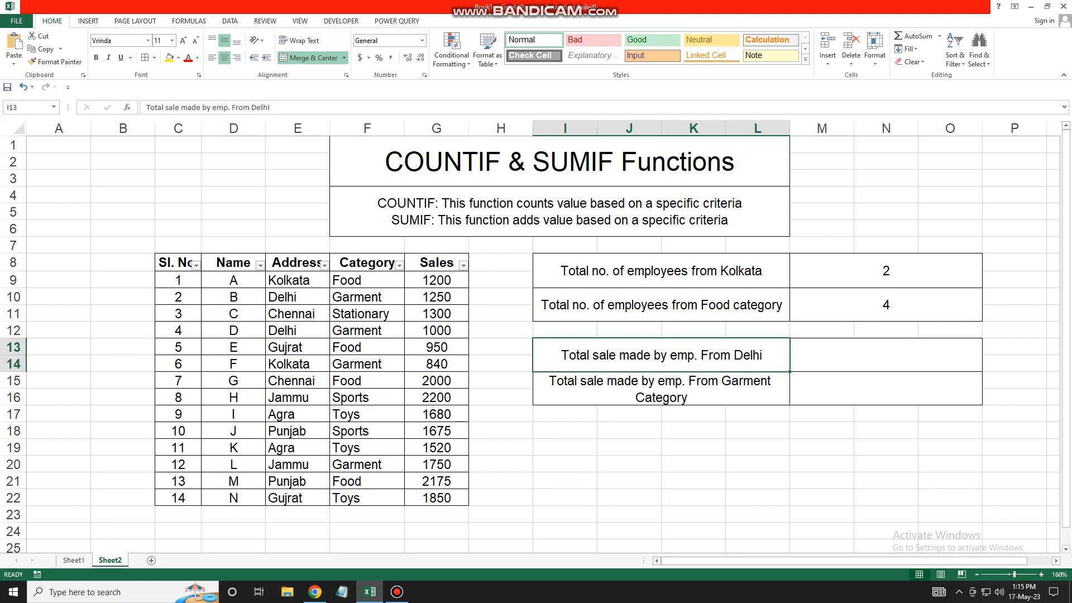
pyautogui.click(886, 355)
pyautogui.write('=')
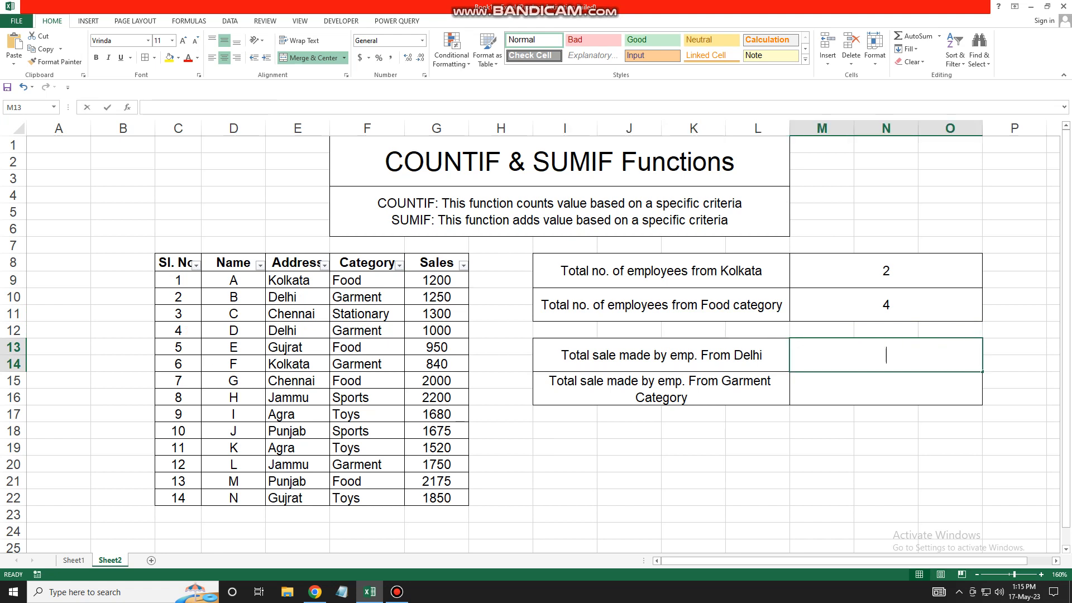
pyautogui.write('sumi')
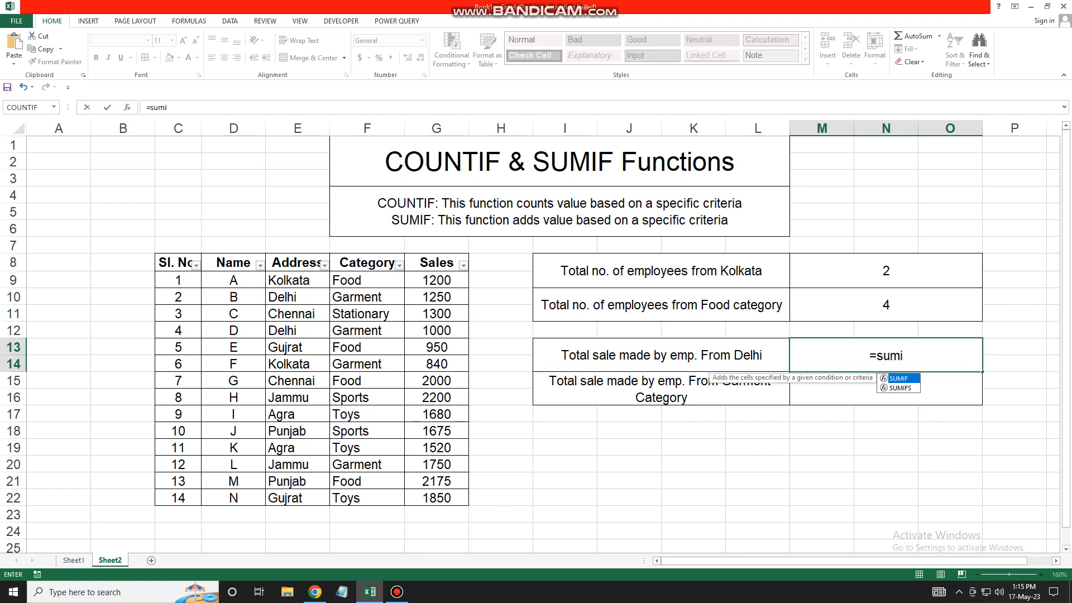
pyautogui.press('Tab')
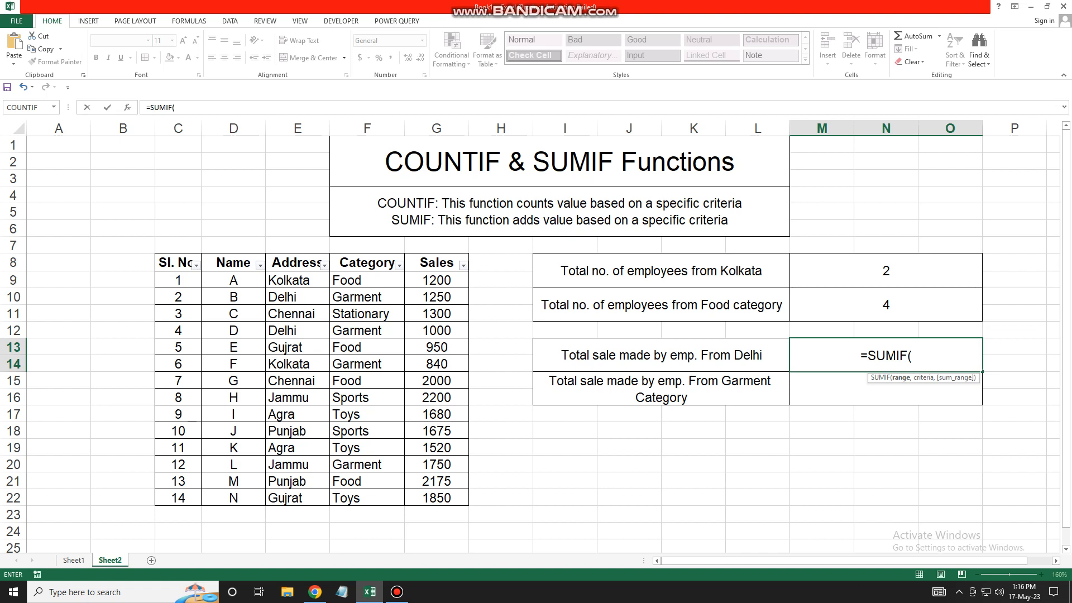
pyautogui.moveTo(288, 280); pyautogui.dragTo(285, 499)
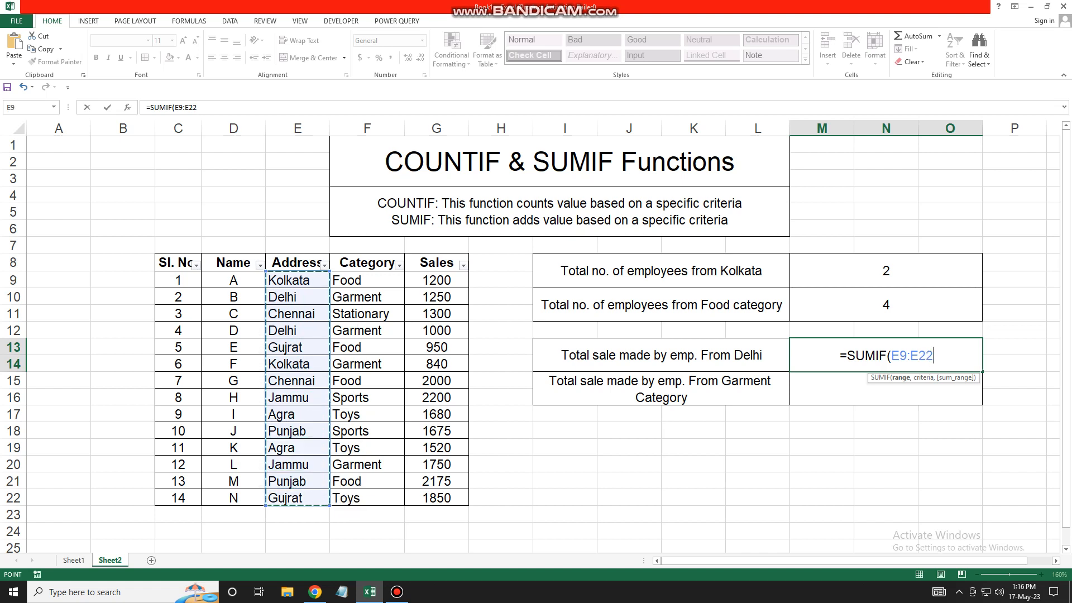
pyautogui.write(',')
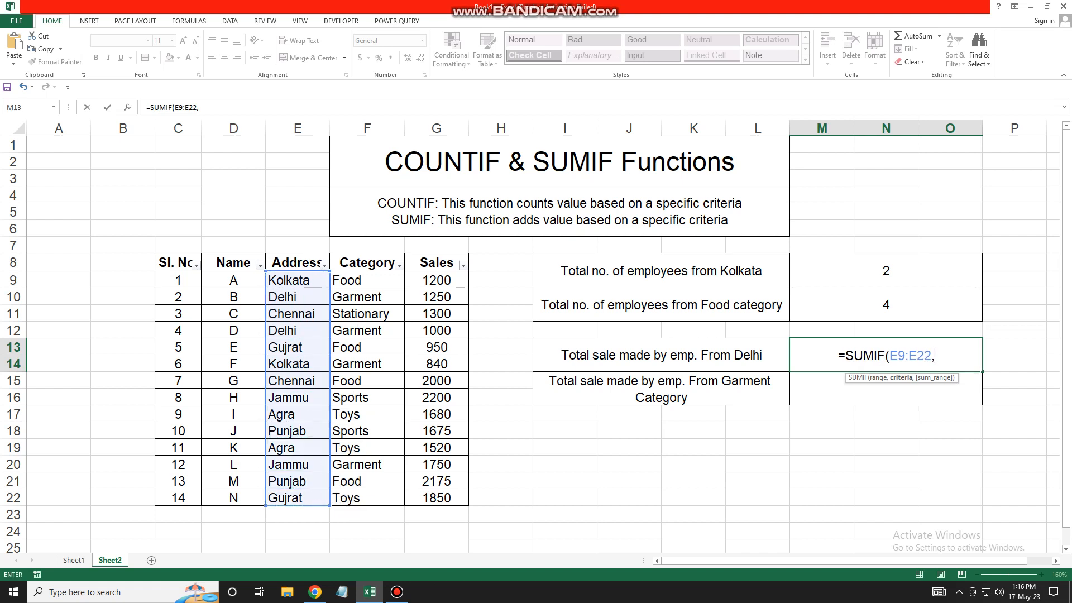
pyautogui.write('"')
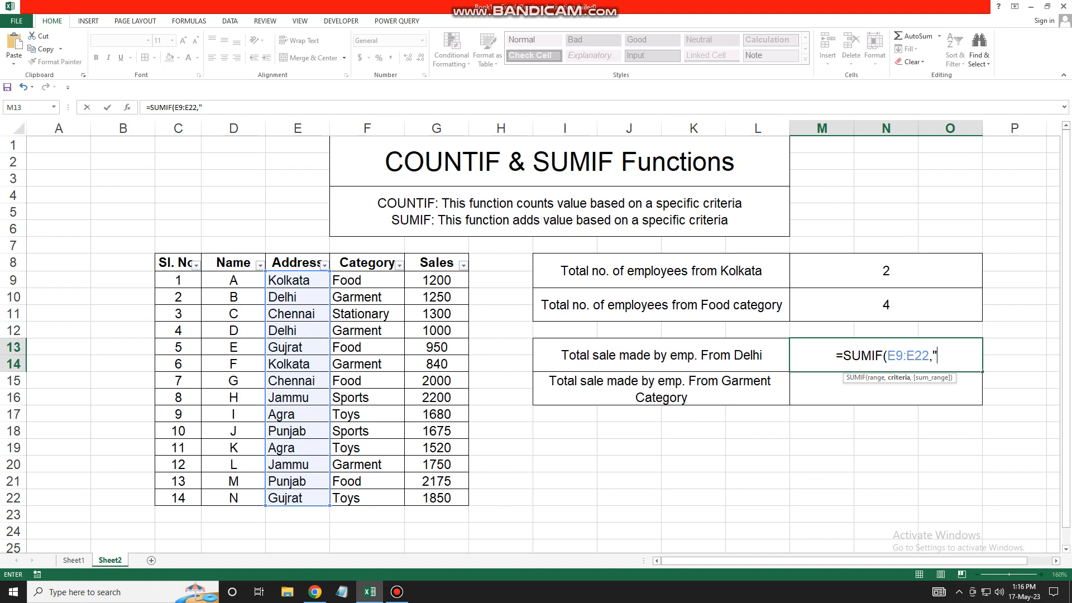
pyautogui.write('Delhi')
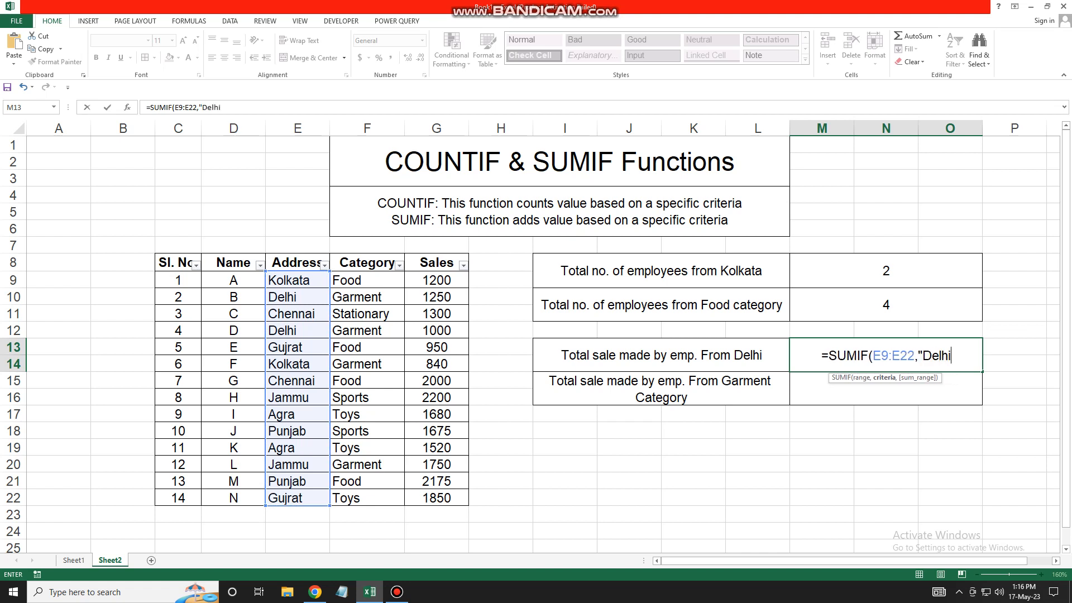
pyautogui.write('"')
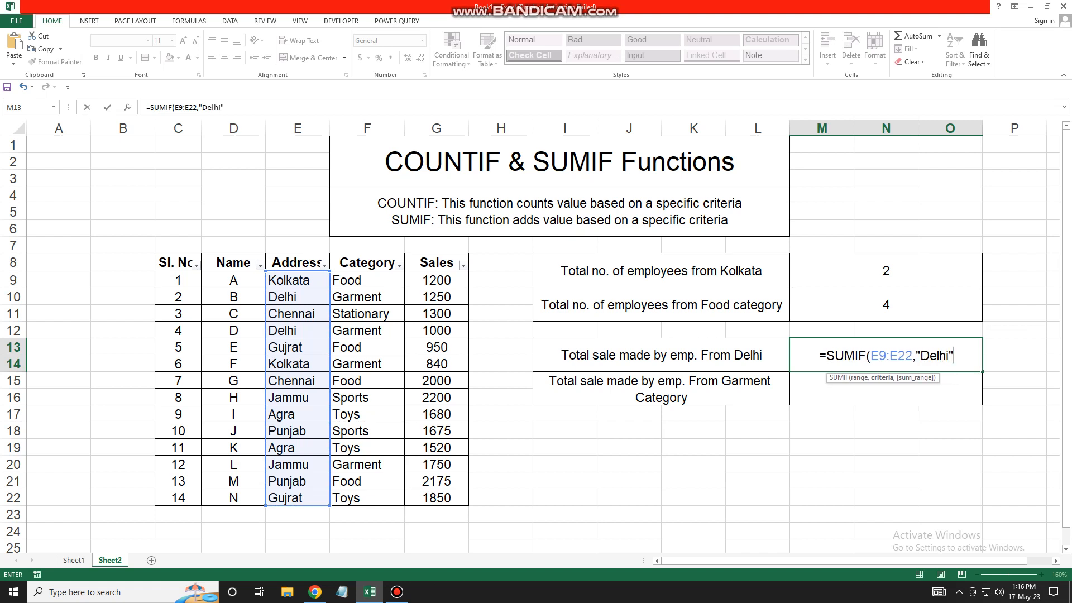
pyautogui.write(',')
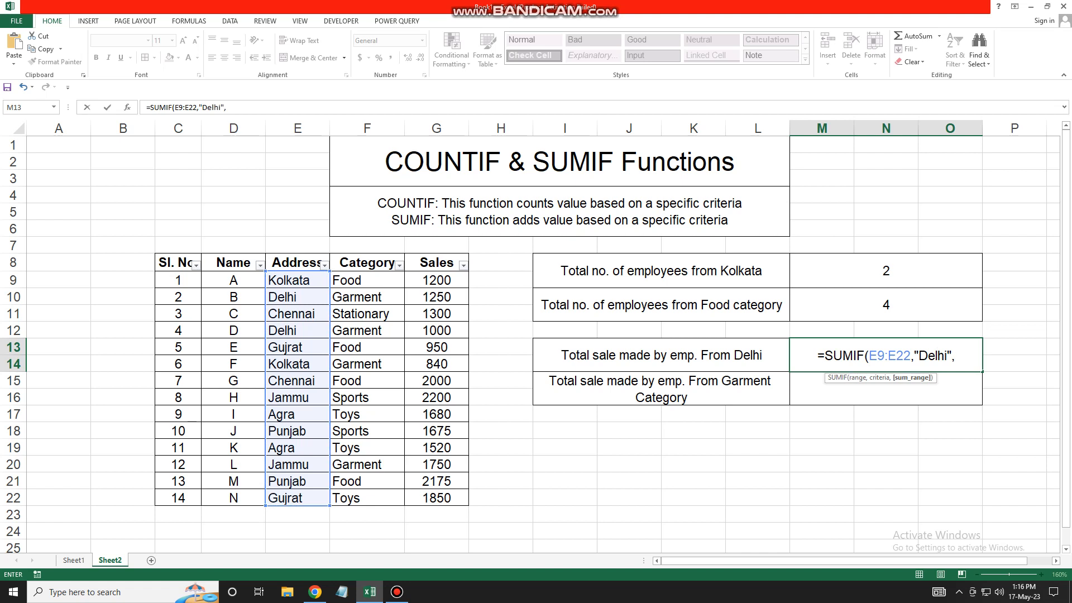
pyautogui.moveTo(437, 280); pyautogui.dragTo(447, 499)
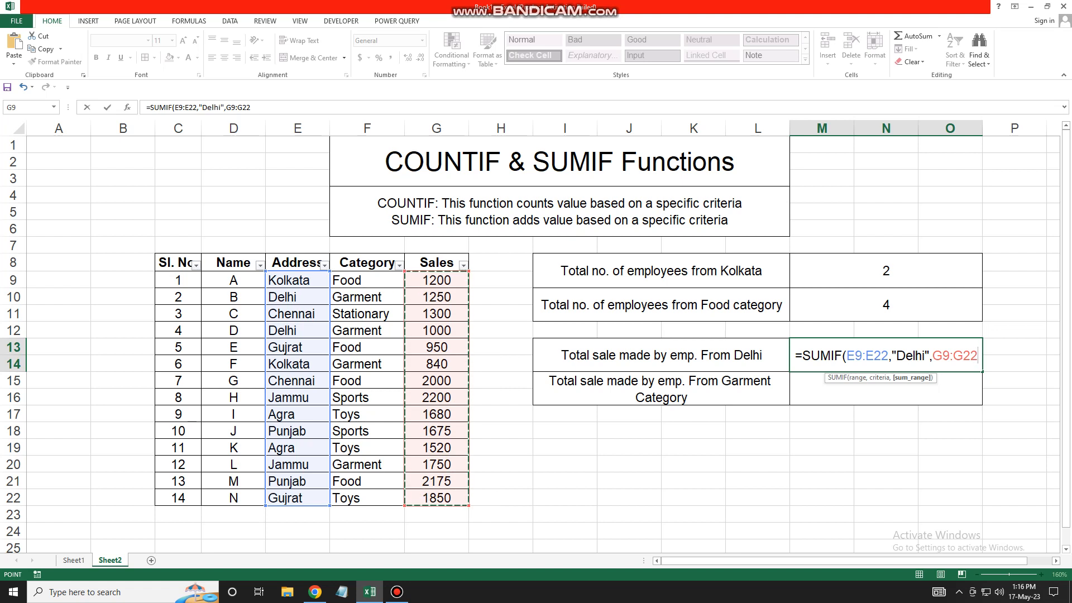
pyautogui.write(')')
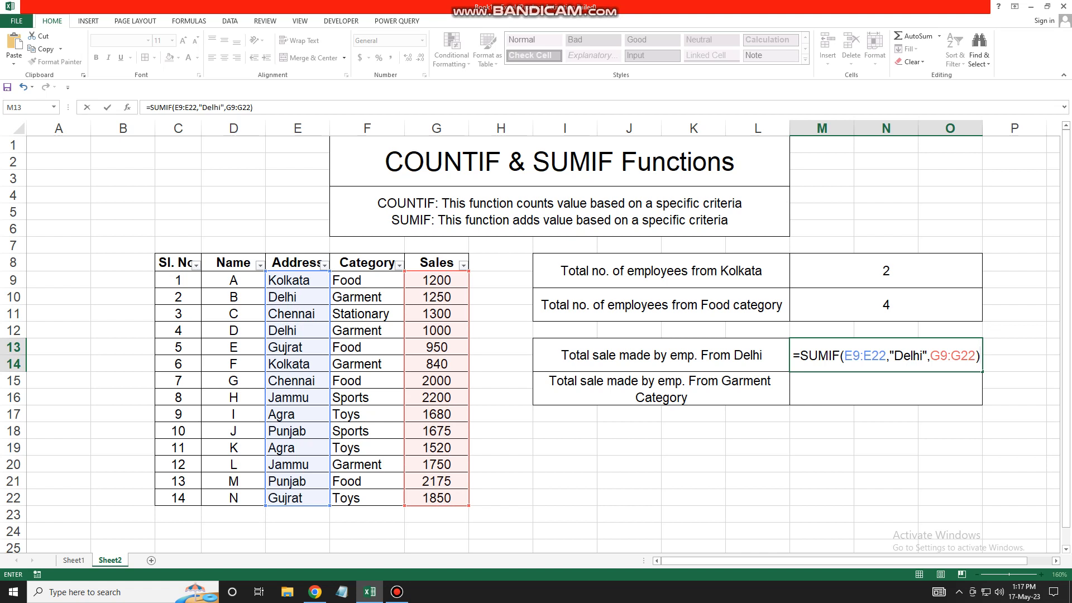
pyautogui.press('Return')
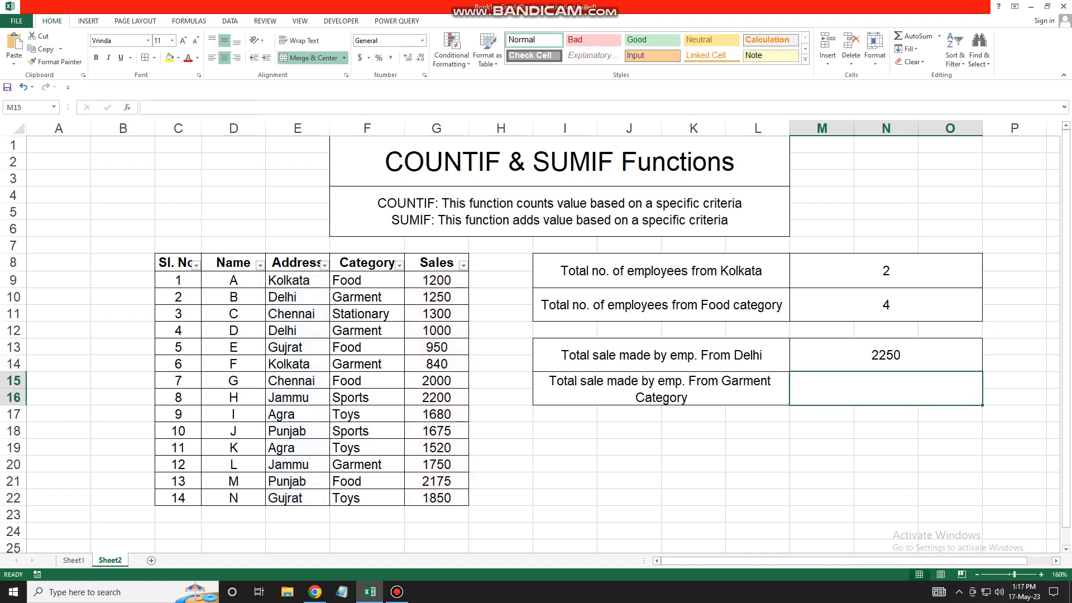
# Check the Delhi sales total by filtering Address to Delhi only and selecting the visible Sales cells, and restore all addresses.
pyautogui.click(886, 354)
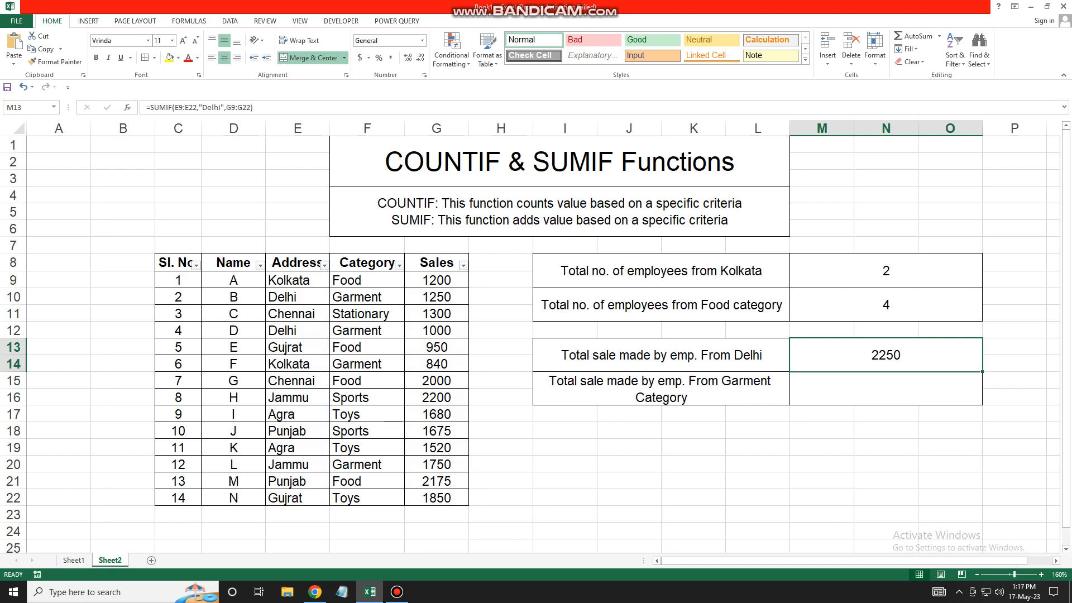
pyautogui.click(324, 264)
pyautogui.moveTo(391, 345)
pyautogui.click(354, 374)
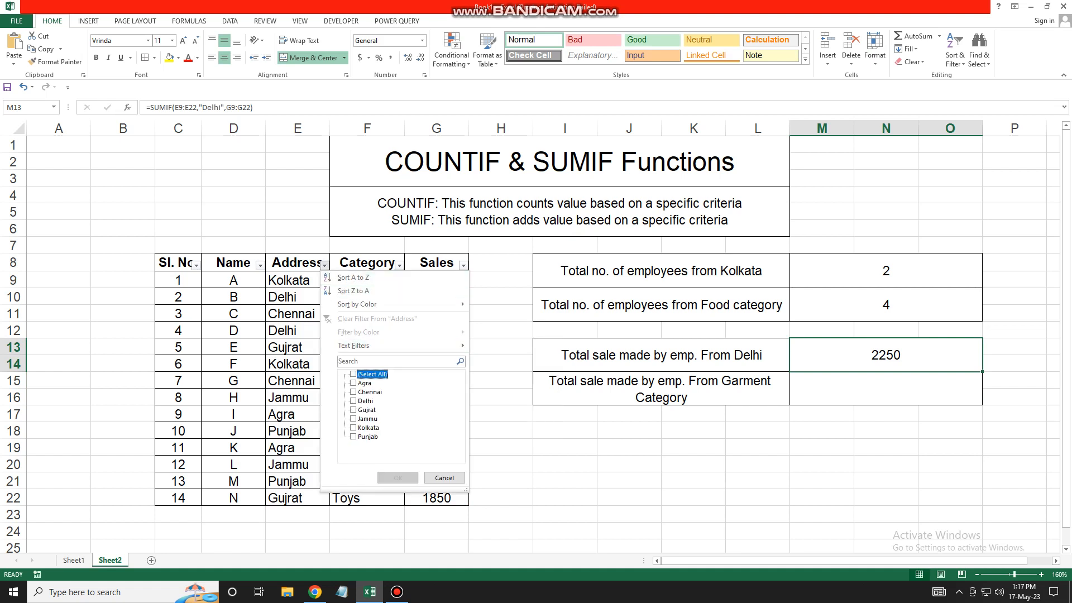
pyautogui.click(354, 401)
pyautogui.click(397, 478)
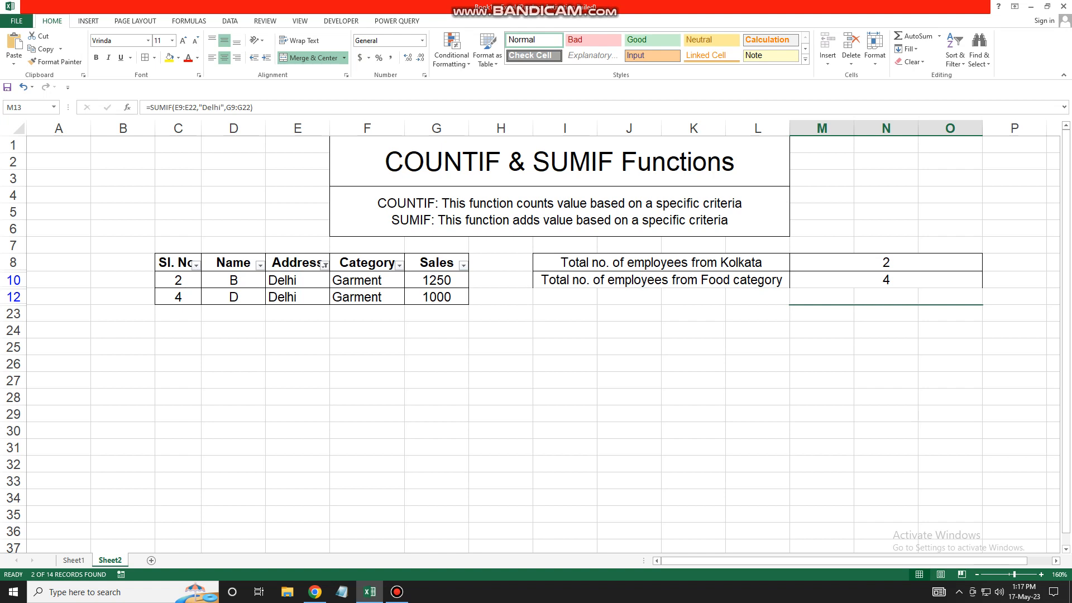
pyautogui.moveTo(437, 281); pyautogui.dragTo(436, 297)
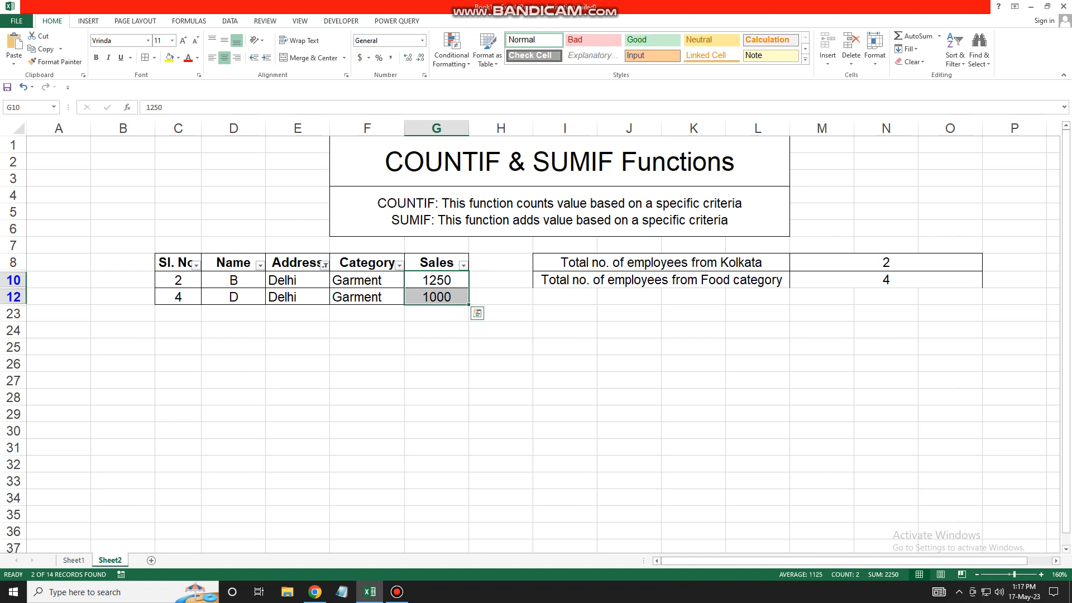
pyautogui.click(324, 265)
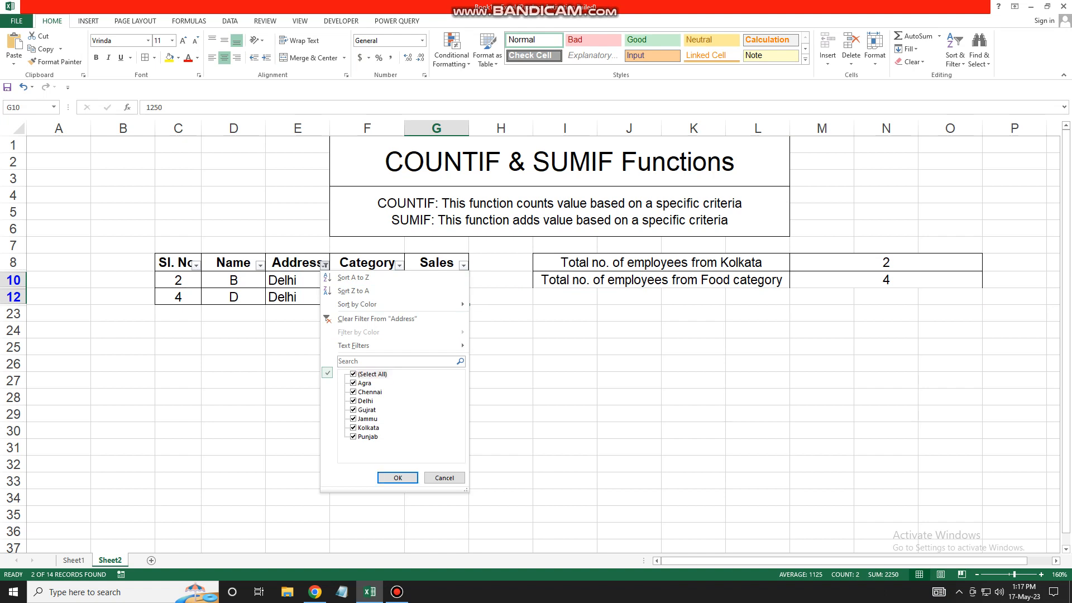
pyautogui.click(397, 477)
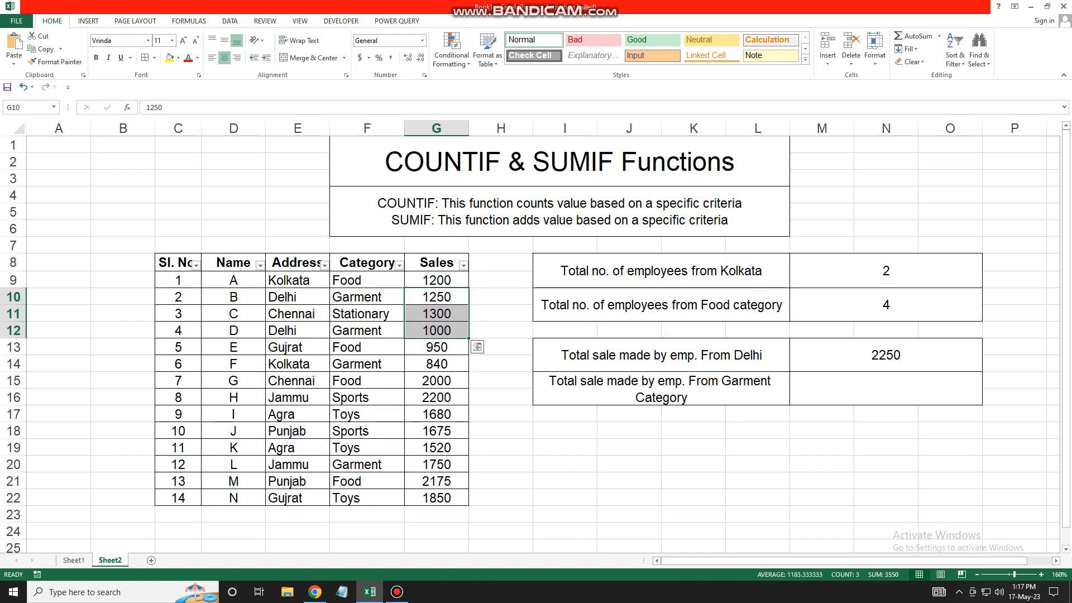
pyautogui.click(501, 280)
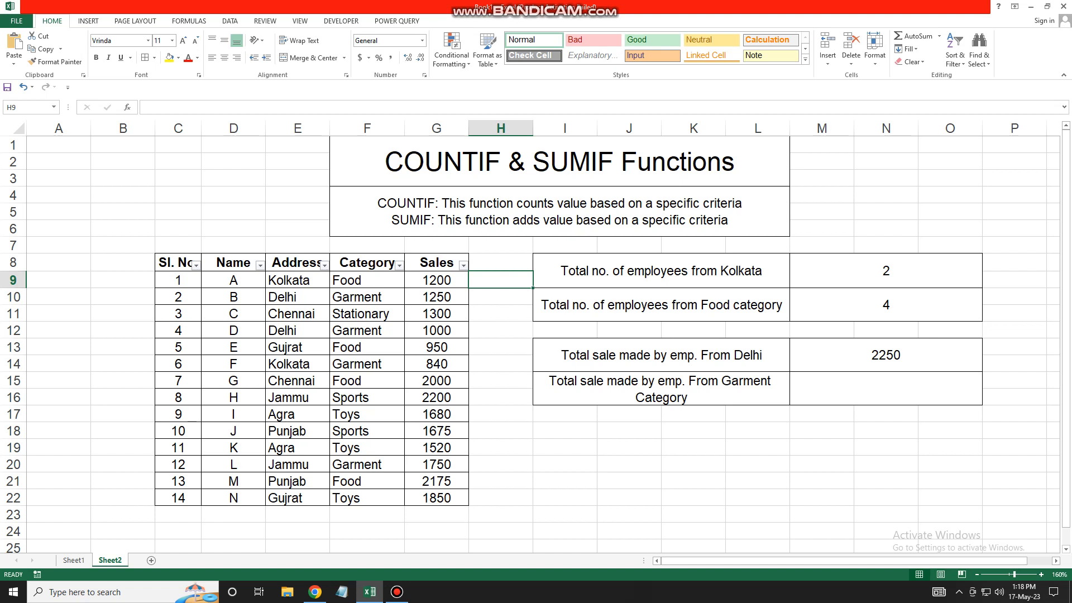
# Enter =SUMIF(F9:F22,"Garment",G9:G22) in M15 to total the sales made by employees in the Garment category.
pyautogui.click(886, 388)
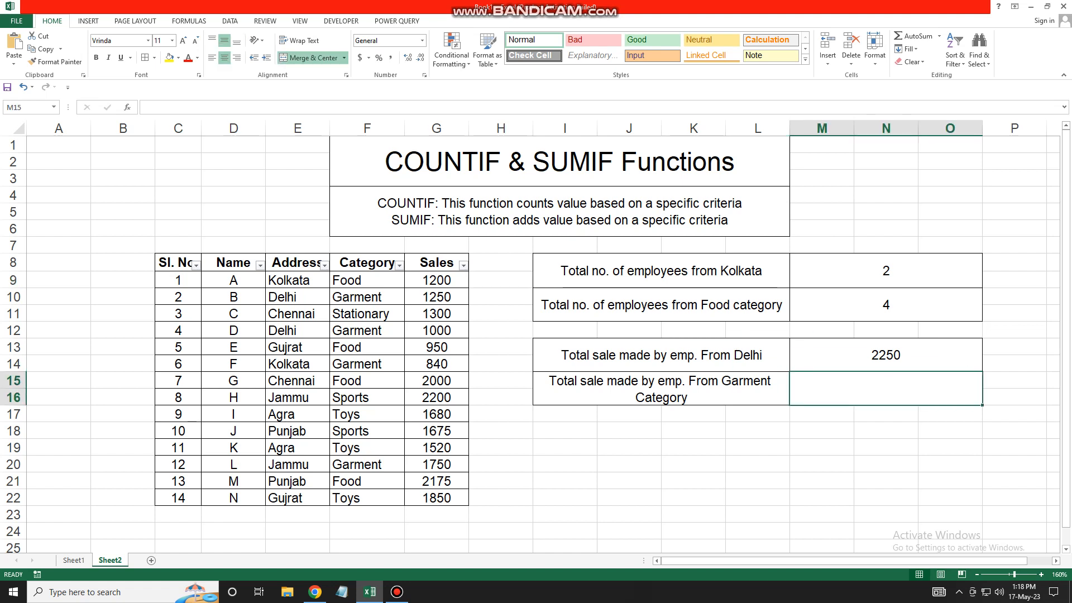
pyautogui.write('=')
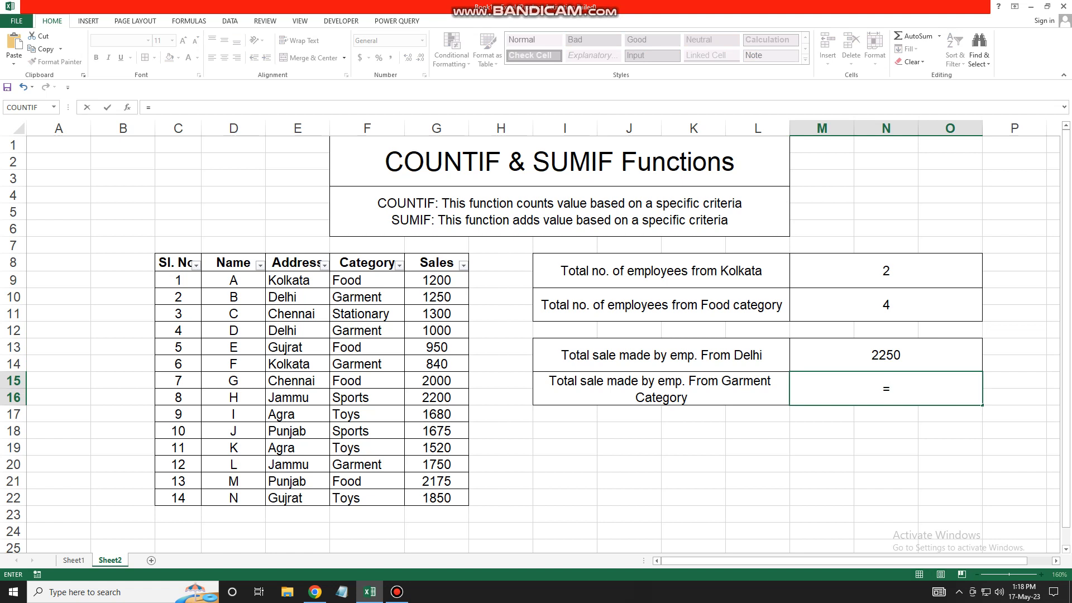
pyautogui.write('sumi')
pyautogui.press('Tab')
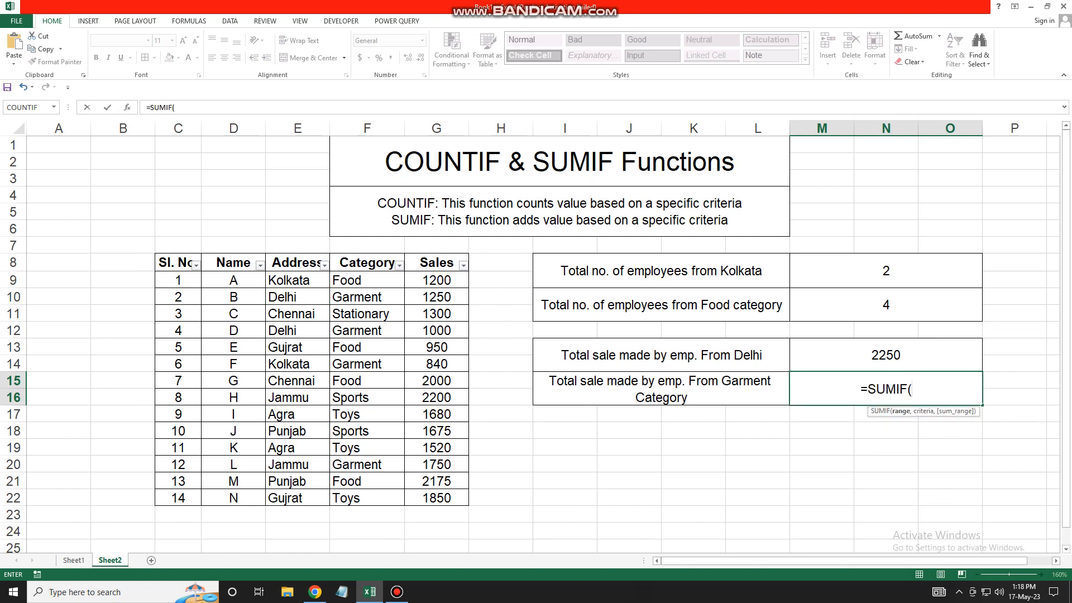
pyautogui.moveTo(366, 280); pyautogui.dragTo(367, 497)
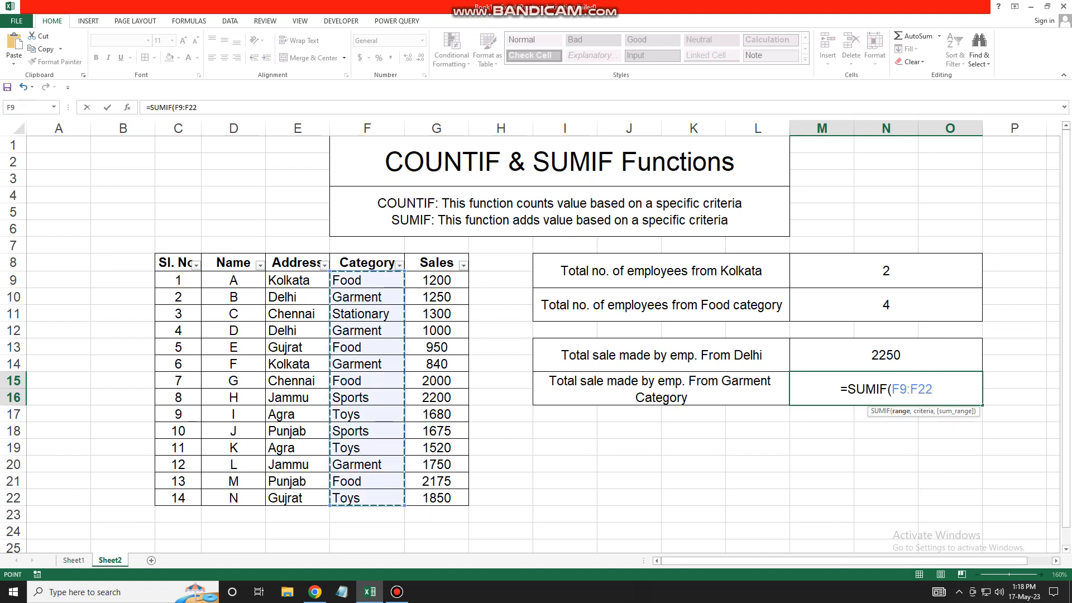
pyautogui.write(',')
pyautogui.write('"')
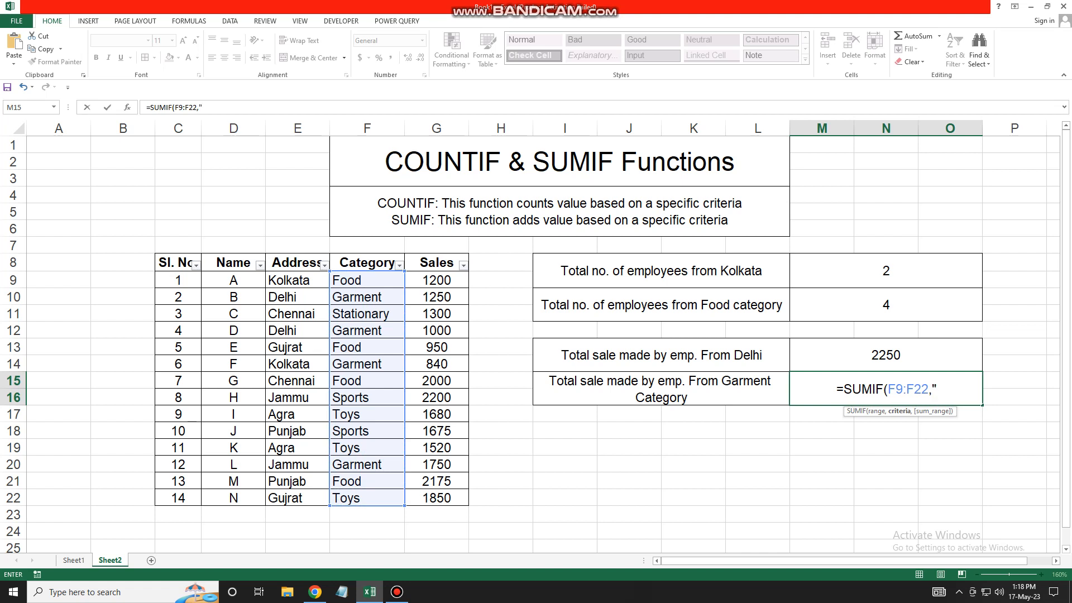
pyautogui.write('Gar')
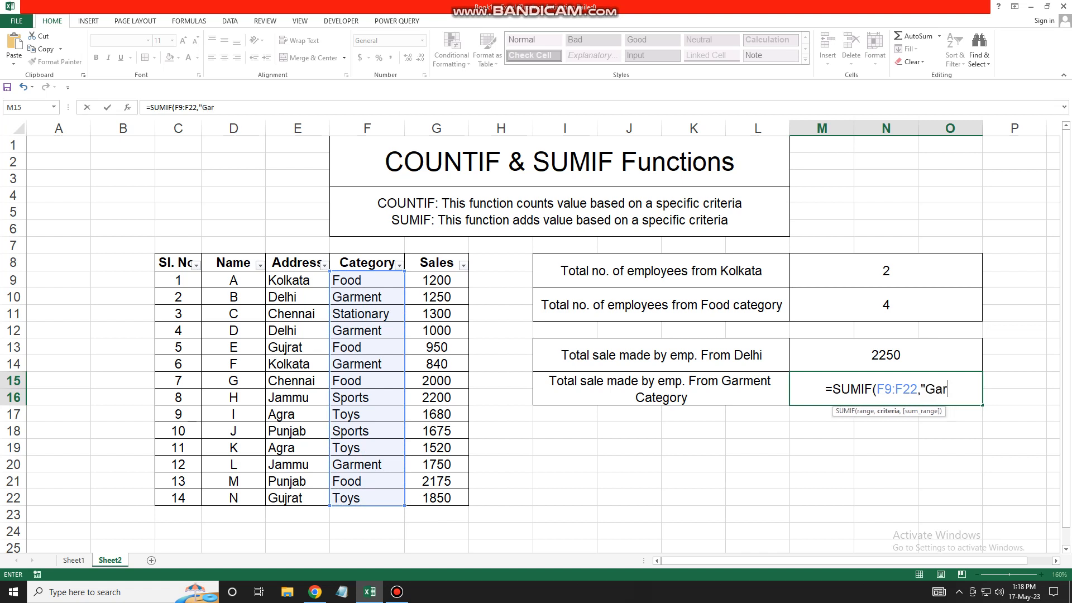
pyautogui.write('ment",')
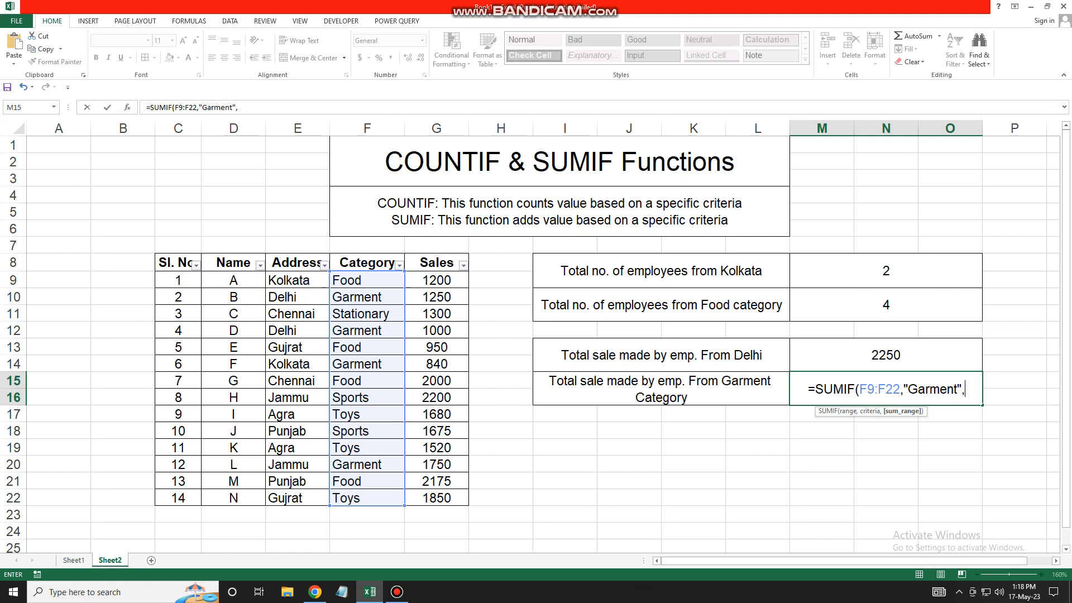
pyautogui.moveTo(437, 279); pyautogui.dragTo(437, 498)
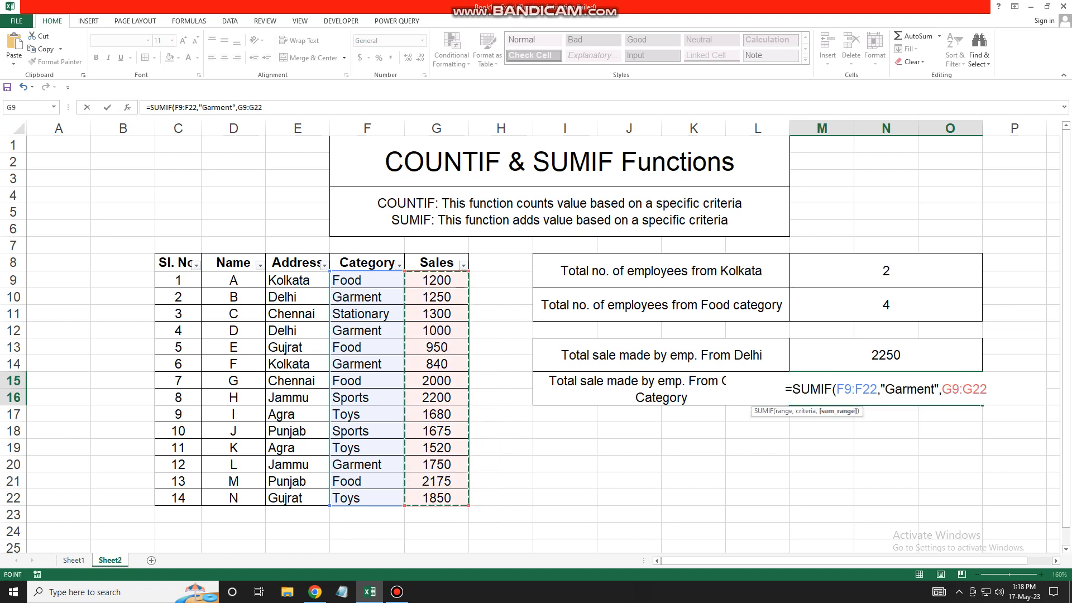
pyautogui.write(')')
pyautogui.press('Return')
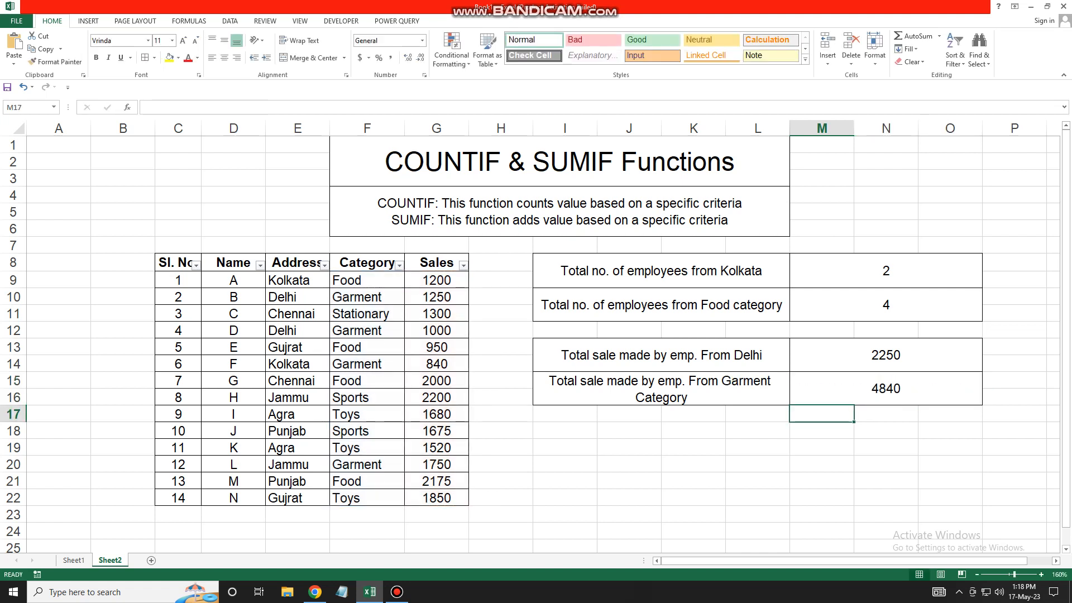
# Check the Garment sales total by filtering Category to Garment only and selecting the visible Sales cells, and restore all categories.
pyautogui.click(885, 388)
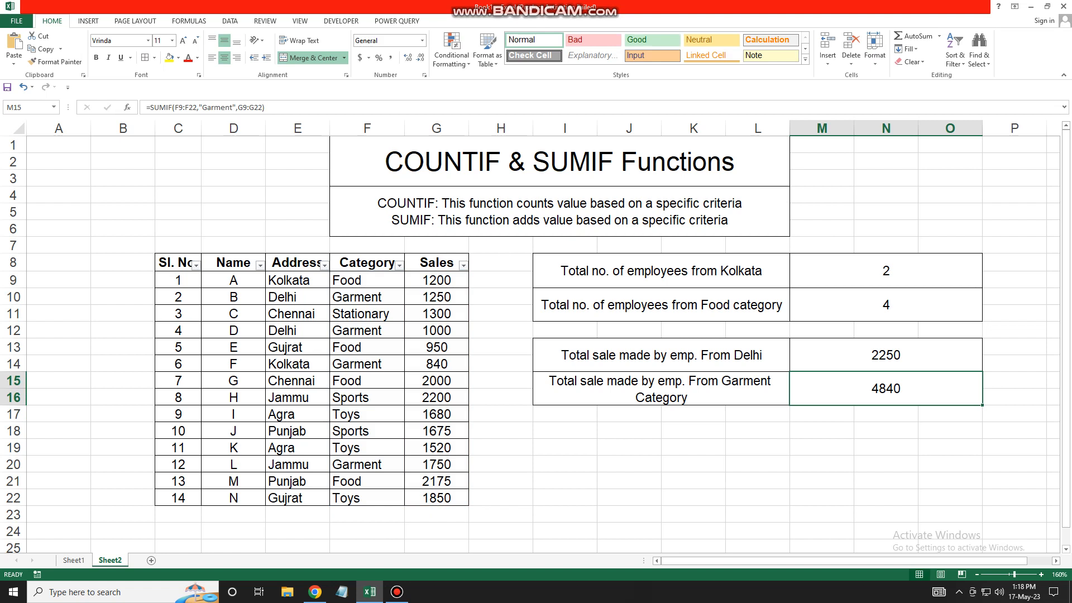
pyautogui.click(399, 266)
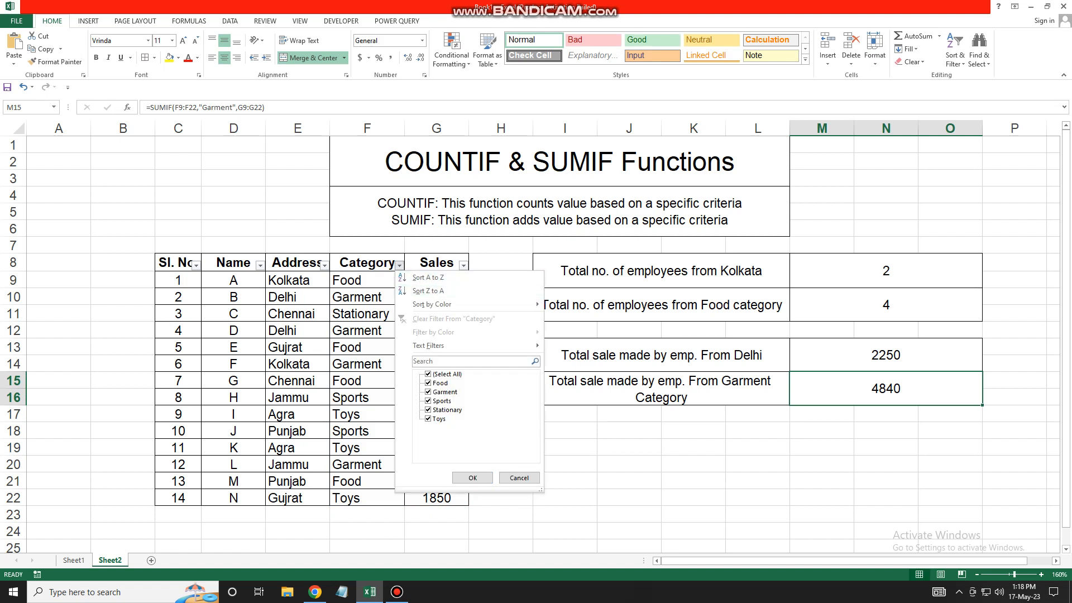
pyautogui.click(428, 373)
pyautogui.click(428, 392)
pyautogui.click(472, 477)
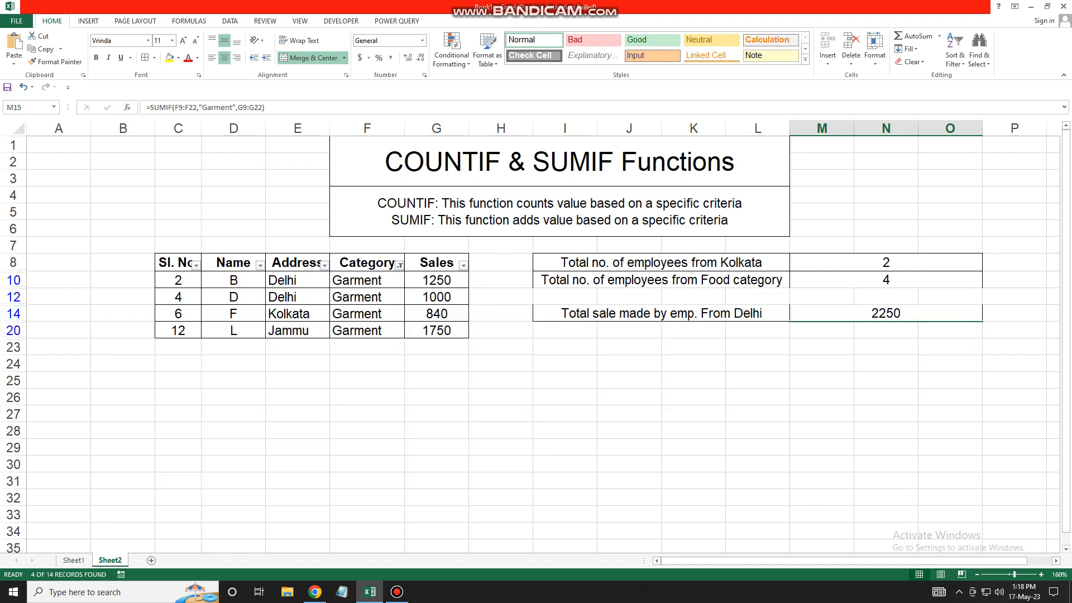
pyautogui.moveTo(436, 279); pyautogui.dragTo(436, 329)
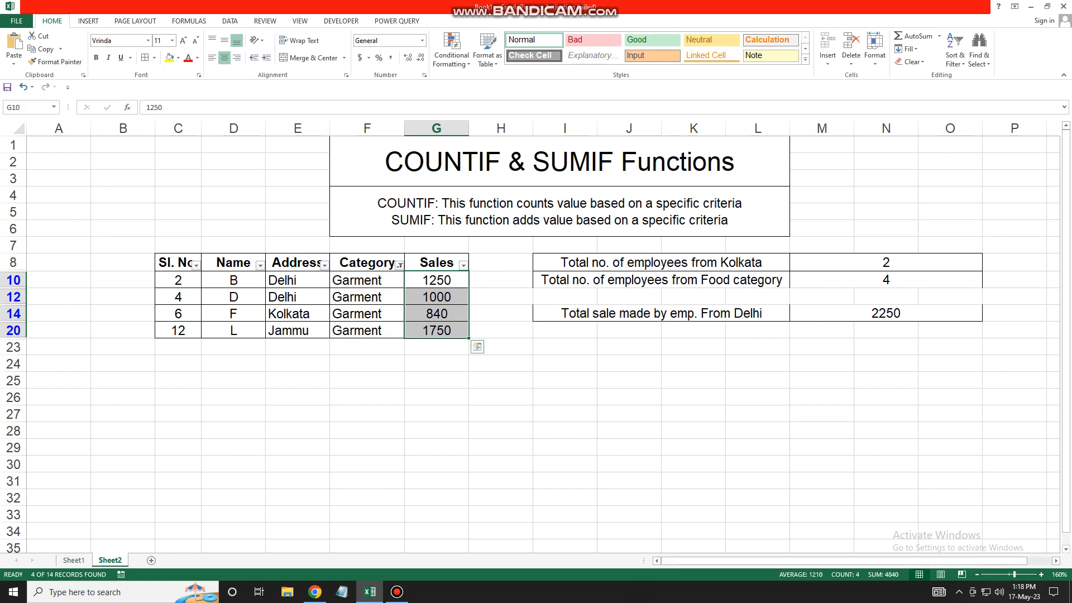
pyautogui.click(399, 264)
pyautogui.click(428, 374)
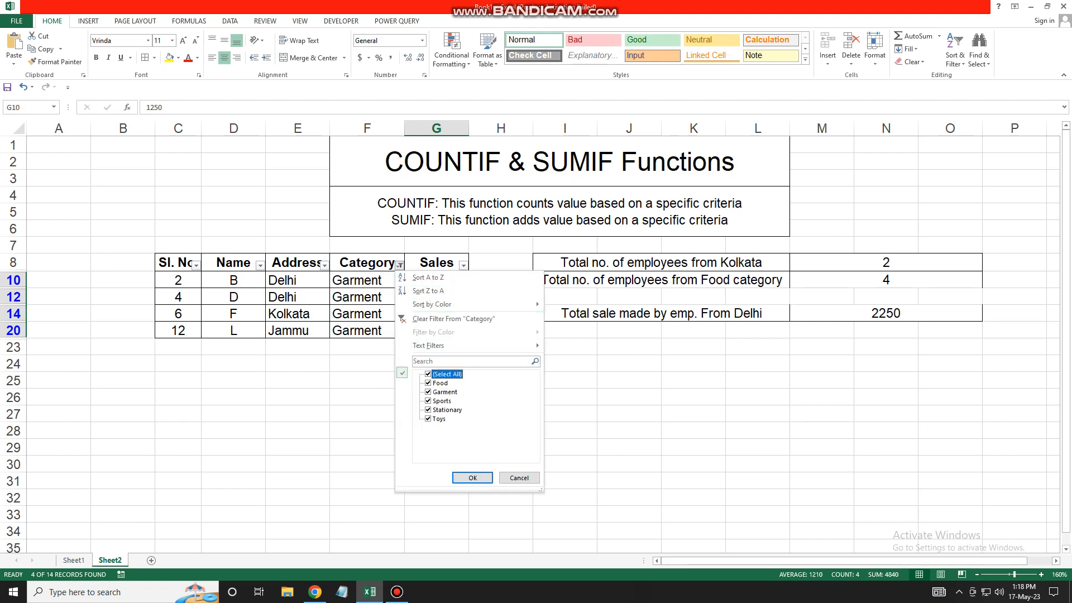
pyautogui.click(472, 478)
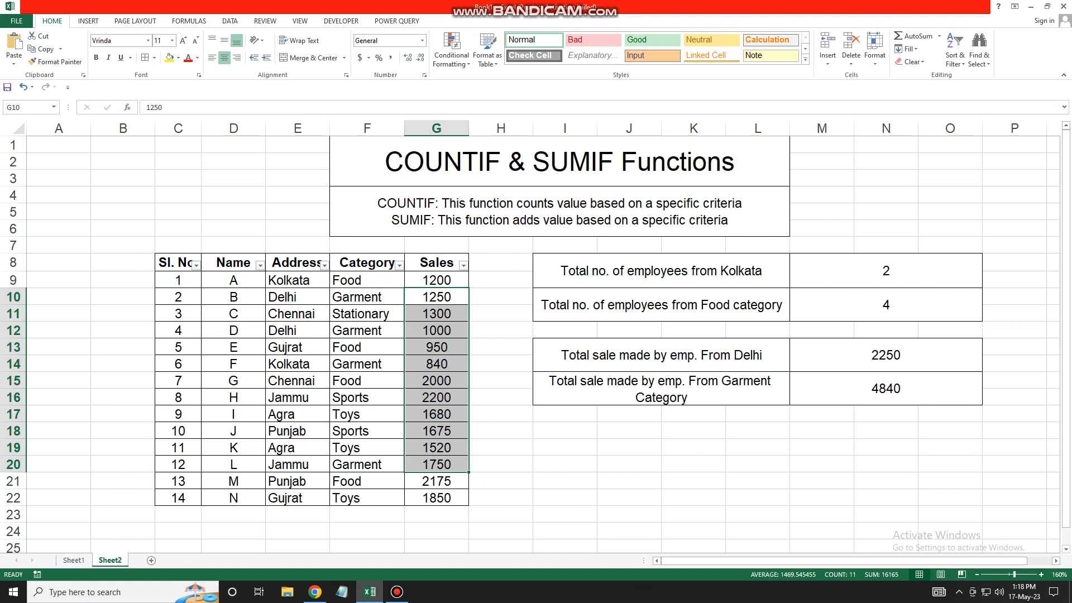
pyautogui.click(501, 464)
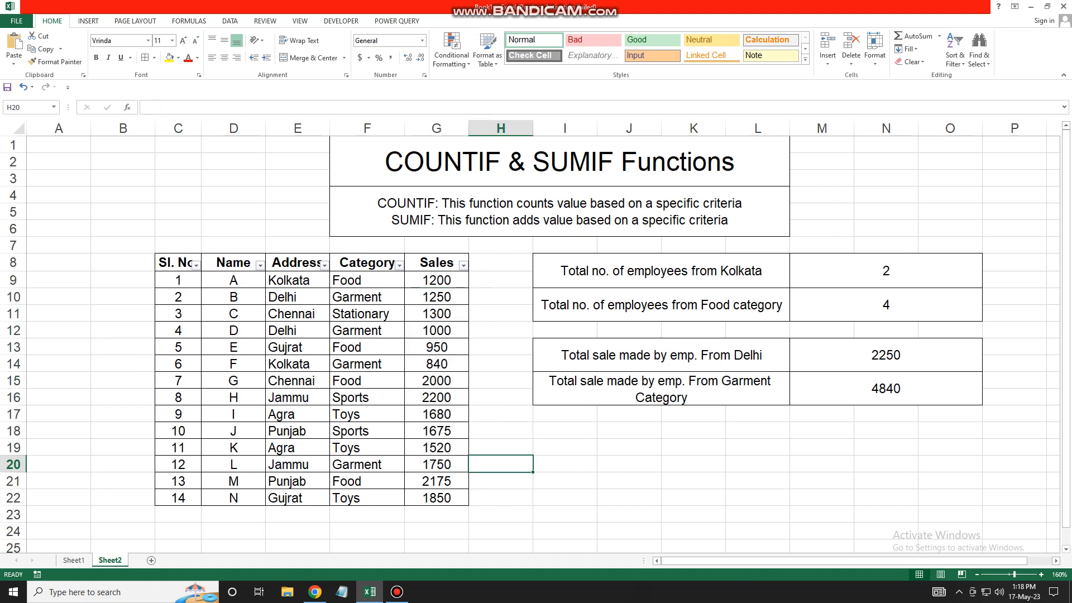
pyautogui.click(564, 414)
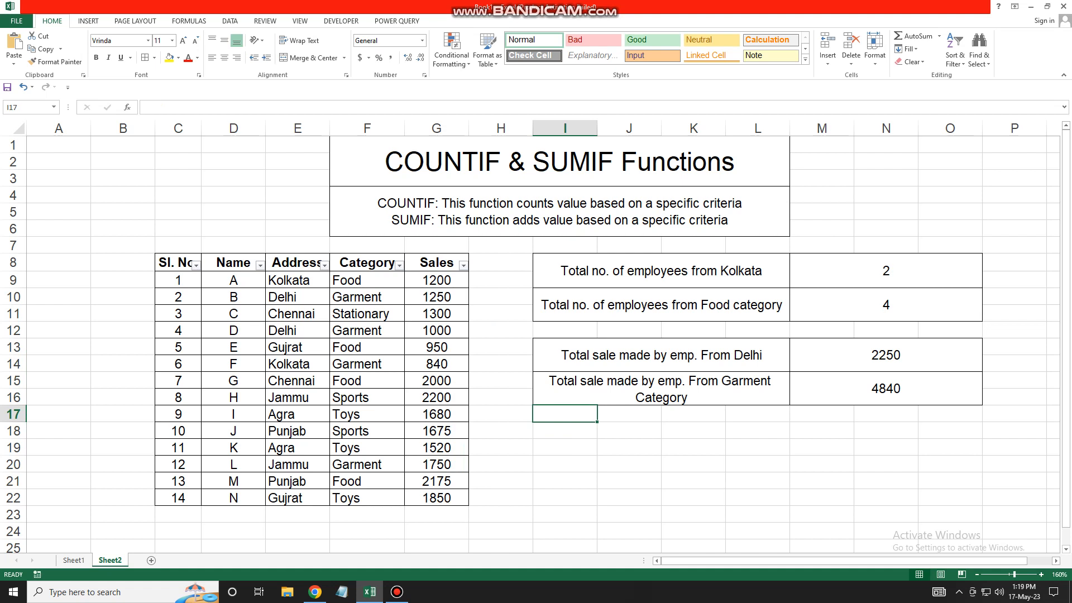
pyautogui.click(397, 592)
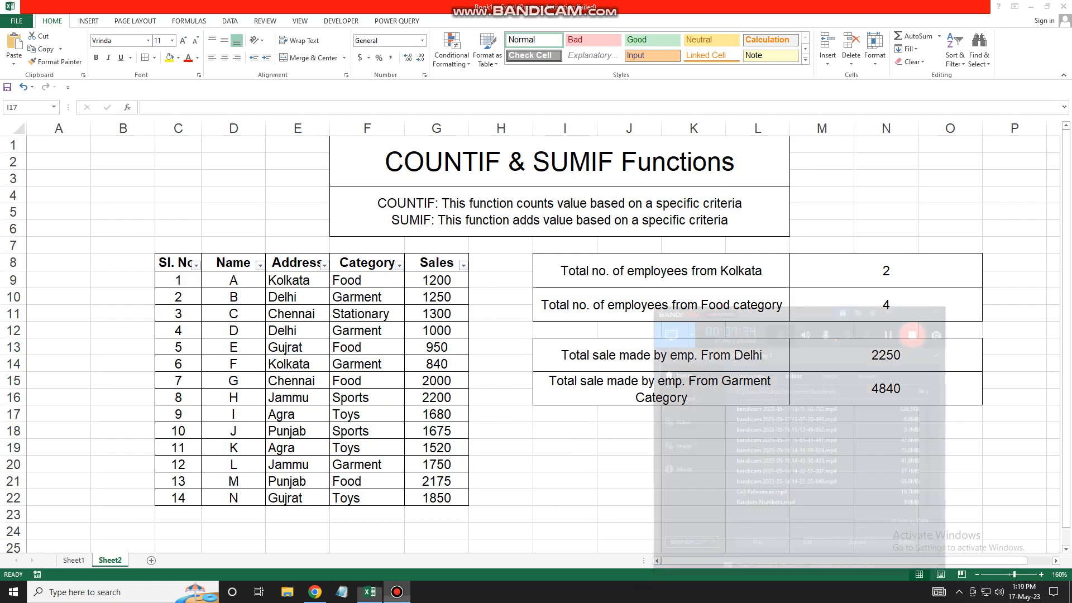